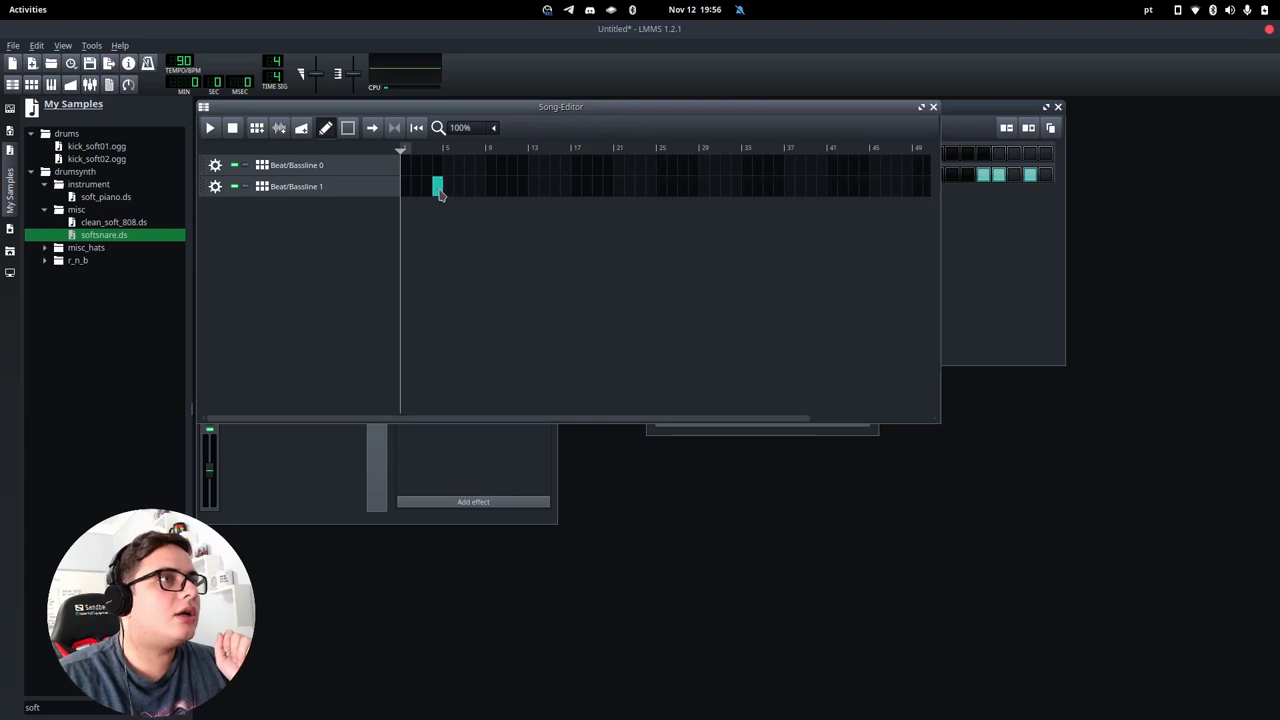
Step: Place four consecutive Beat/Bassline 0 clips in the song, filling bar 5 up to bar 13
click(447, 165)
click(473, 170)
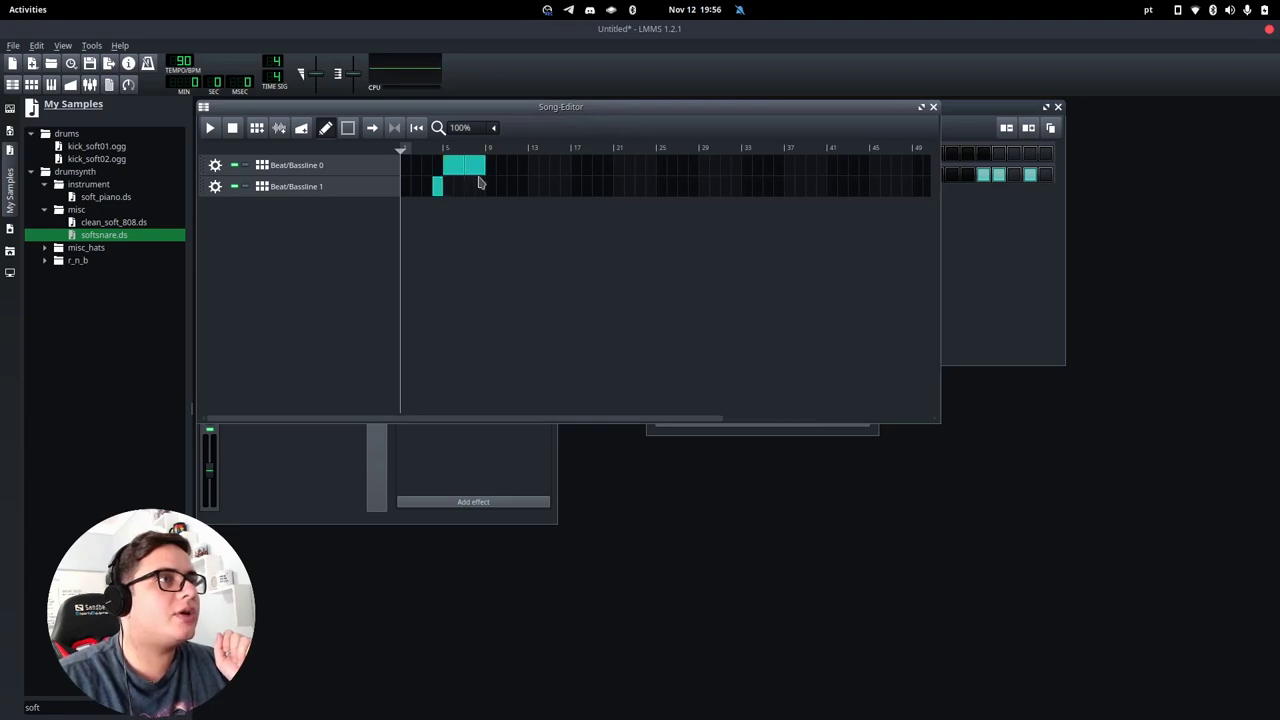
click(494, 170)
click(513, 170)
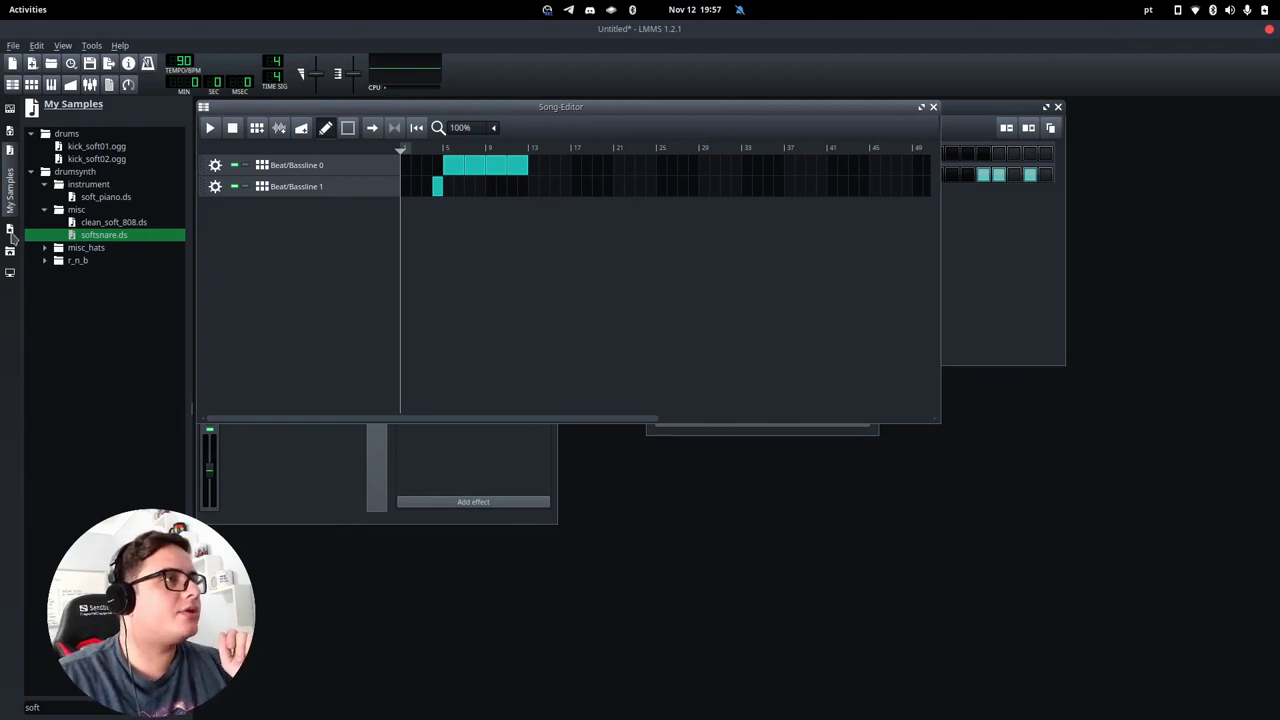
Step: Search the presets for "analog" and add Analog Filter 1 and analog_strings to the song as new tracks
click(11, 232)
text(analog)
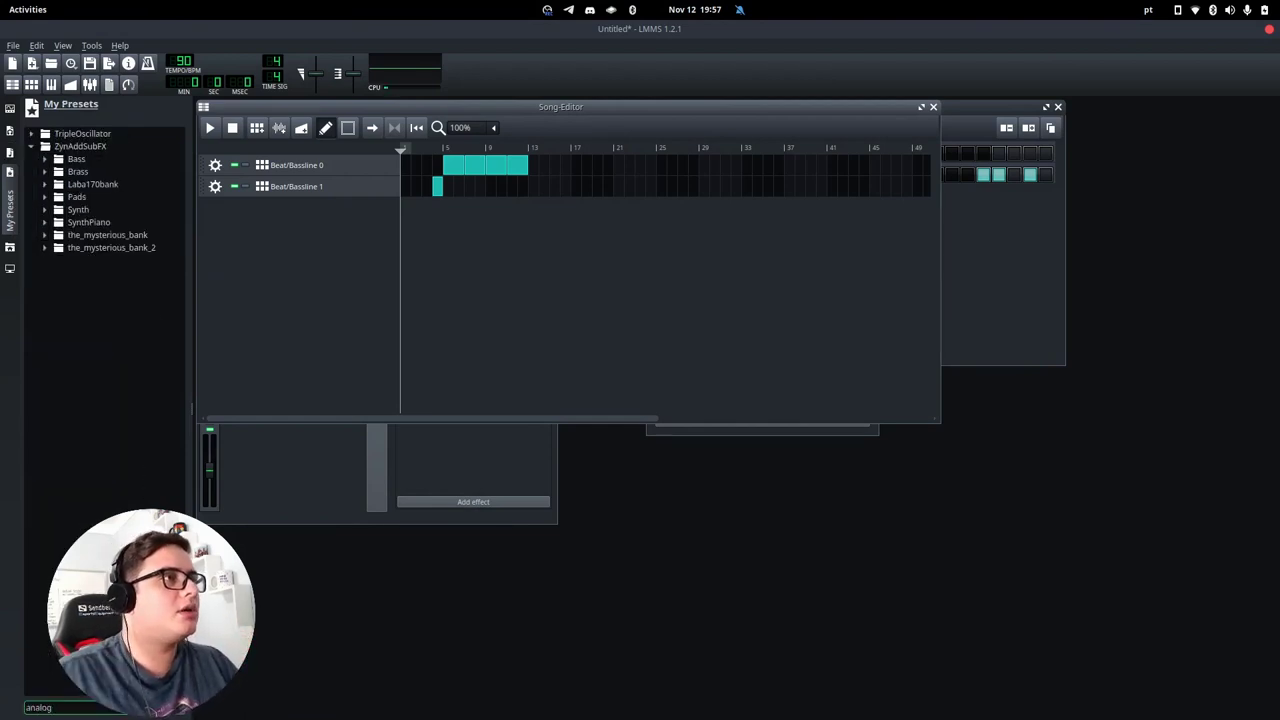
click(99, 274)
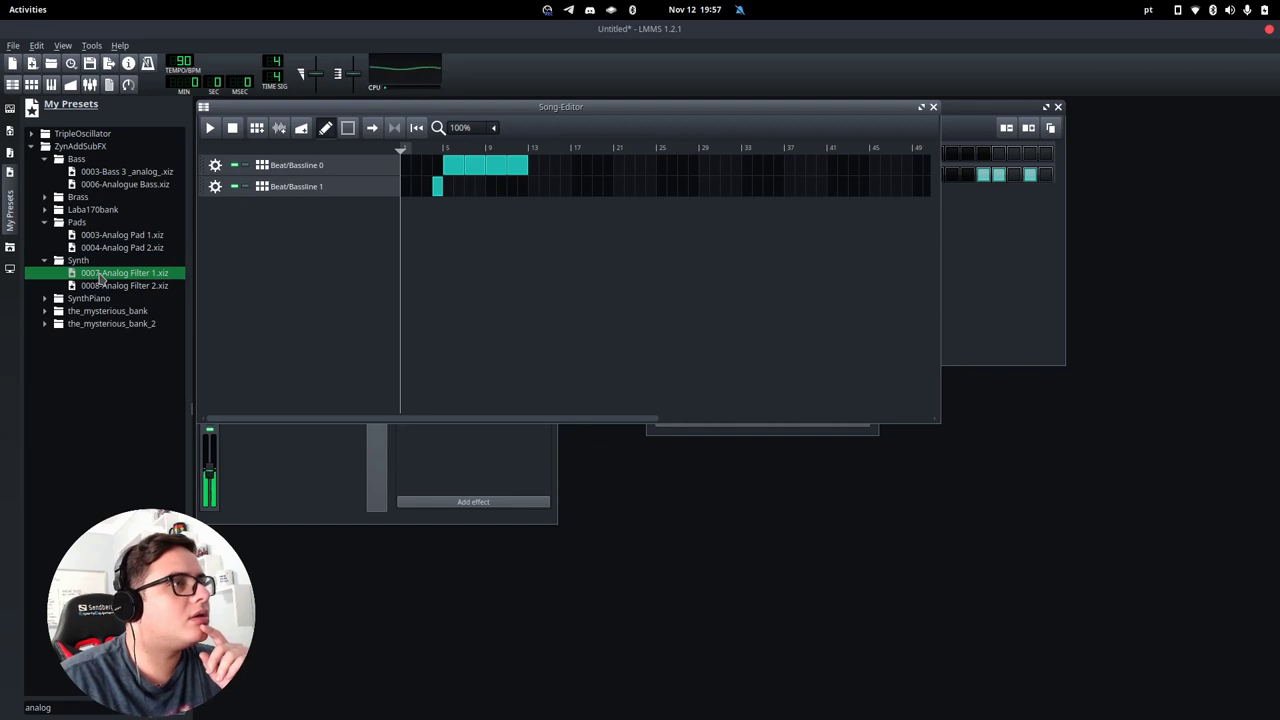
drag(99, 276, 311, 258)
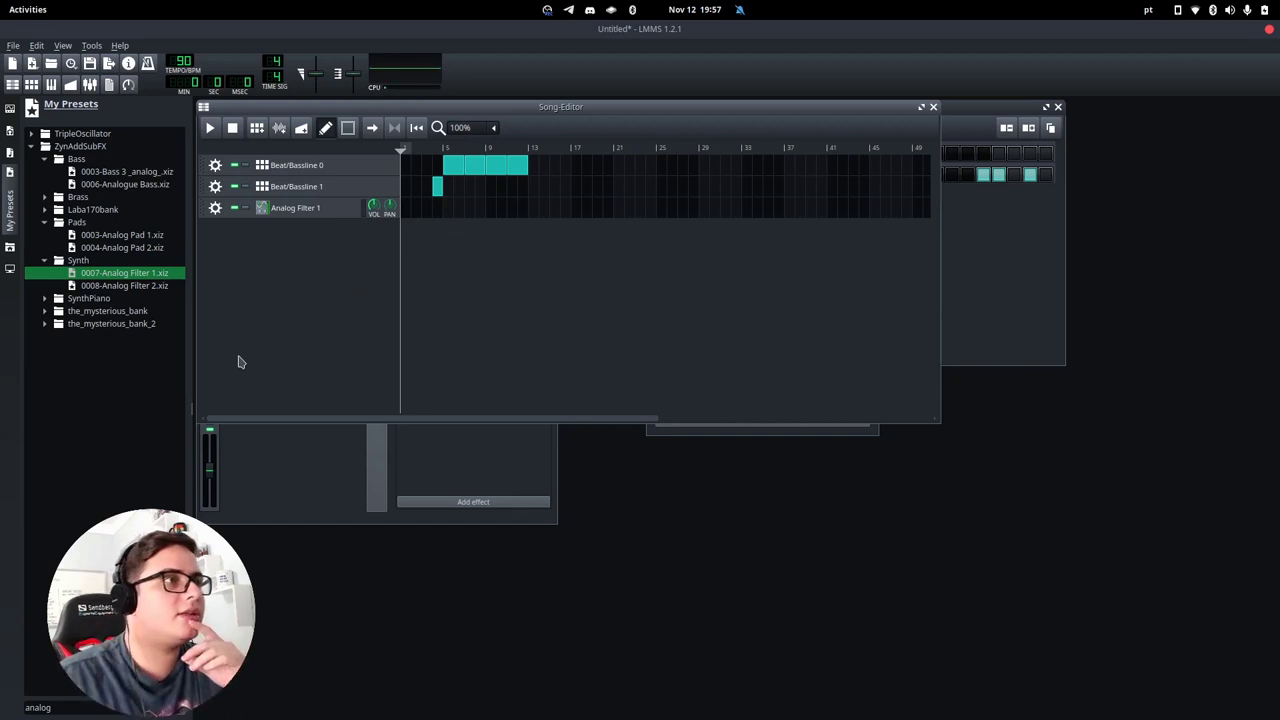
click(92, 359)
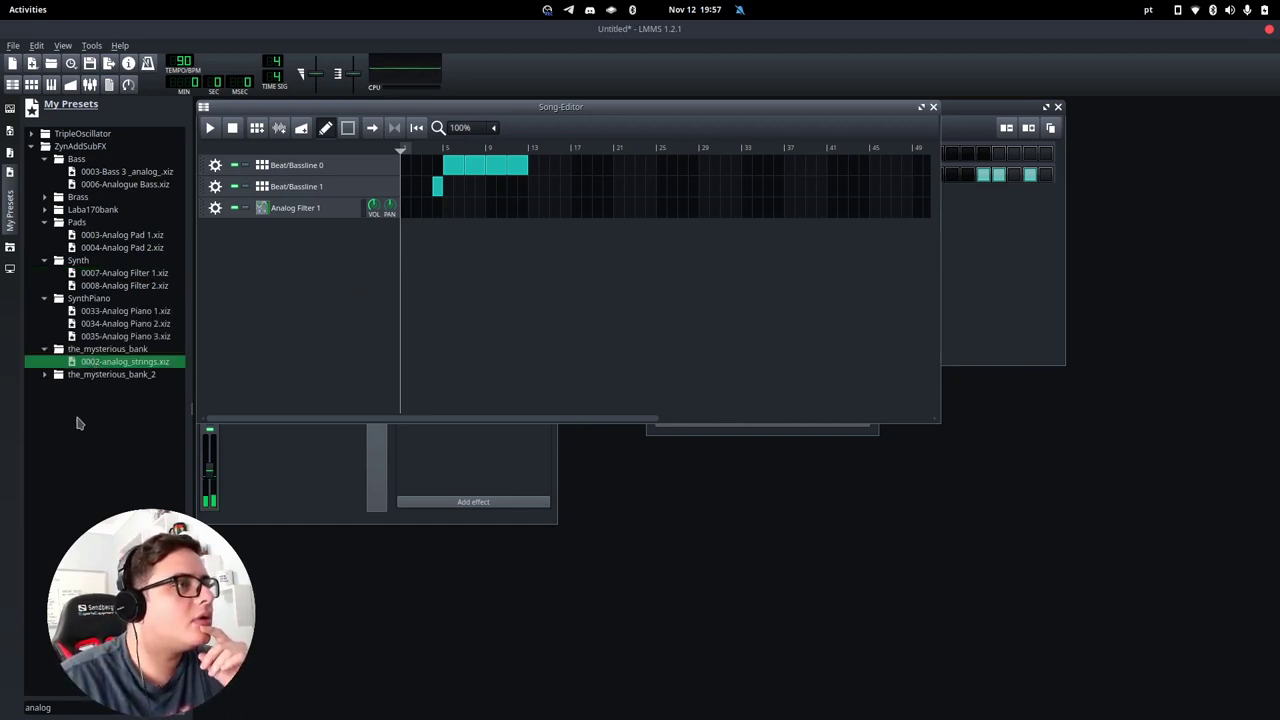
drag(142, 364, 290, 308)
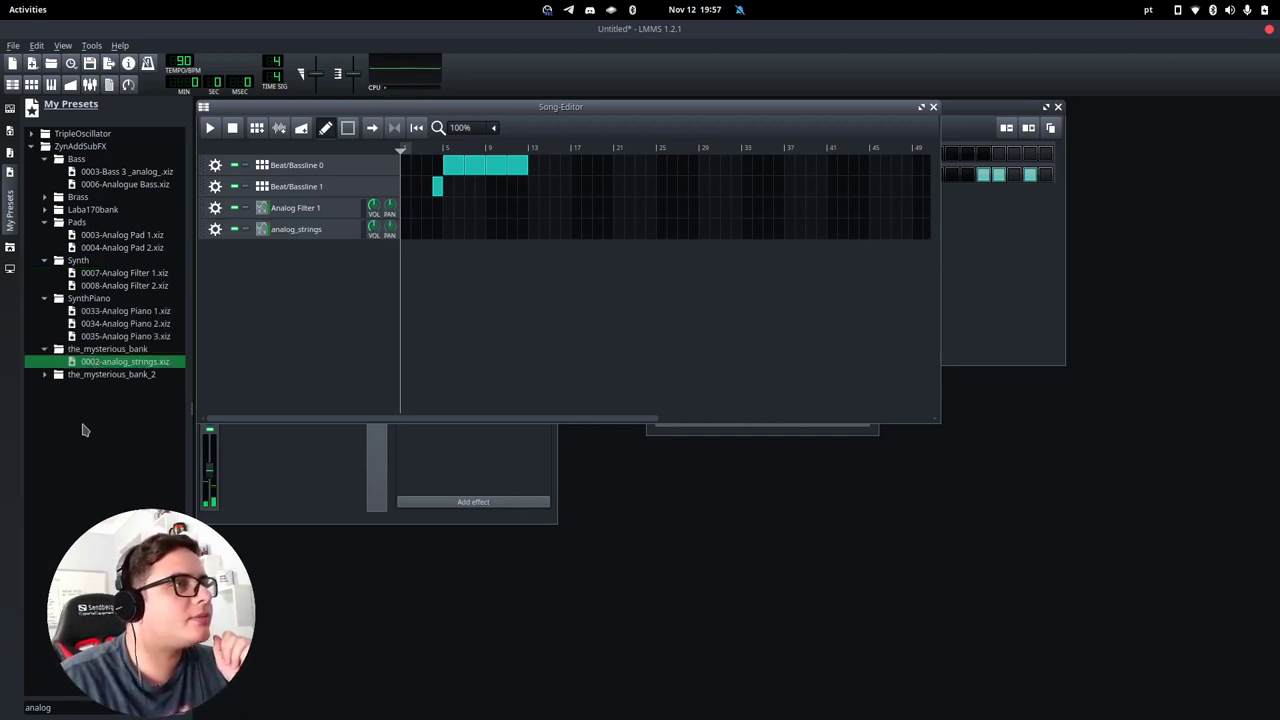
Step: Audition the other analog strings preset and both Analog Pad presets, and list the analog presets in the Laba170bank and Brass folders
click(90, 374)
click(101, 391)
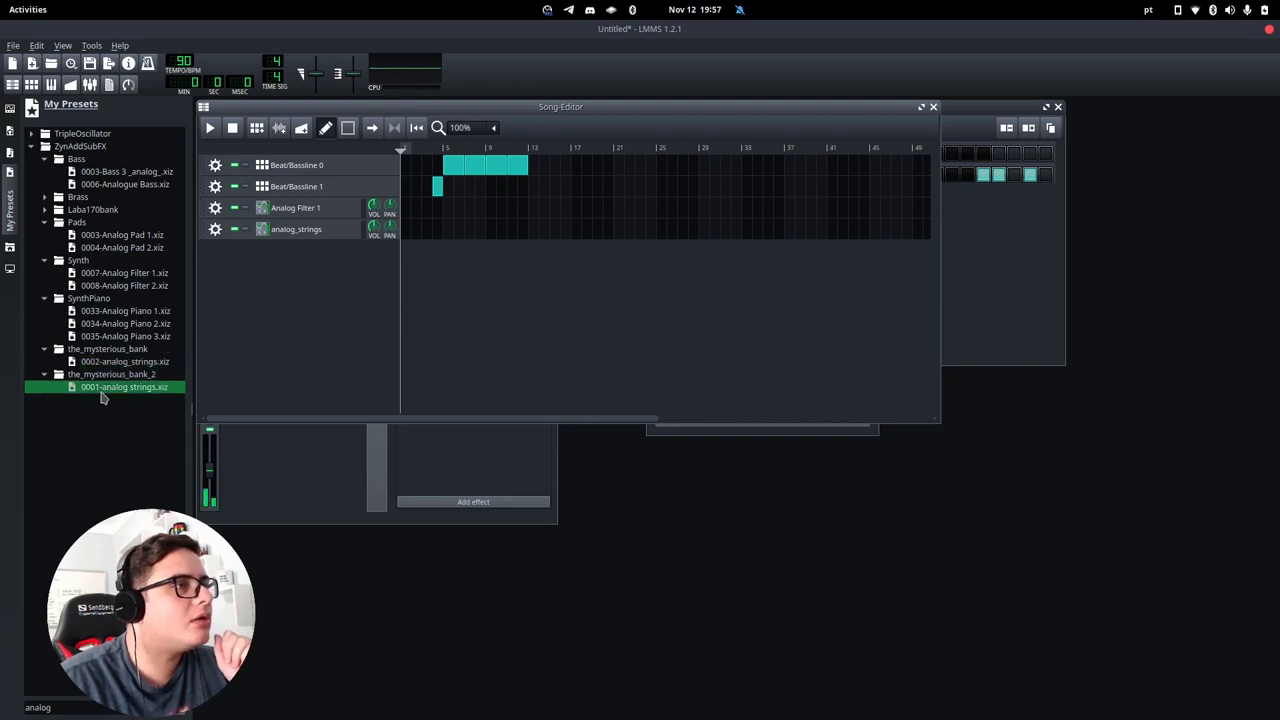
click(123, 249)
click(128, 236)
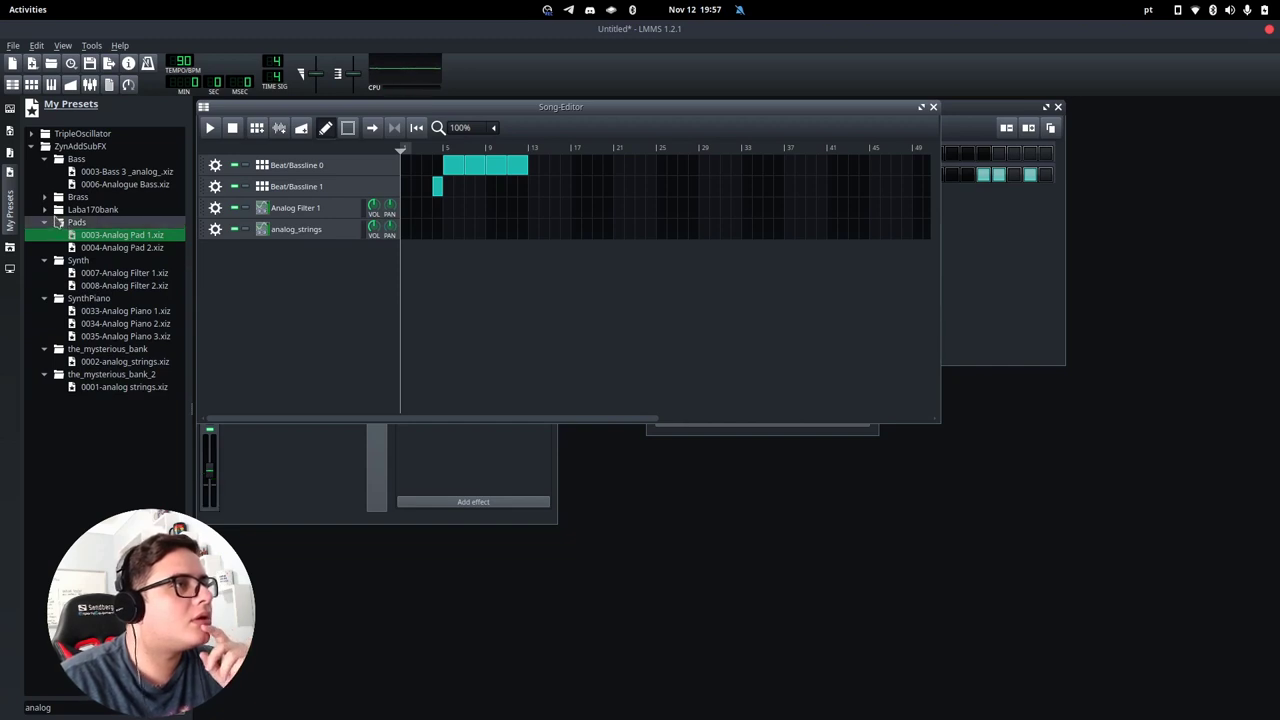
click(45, 210)
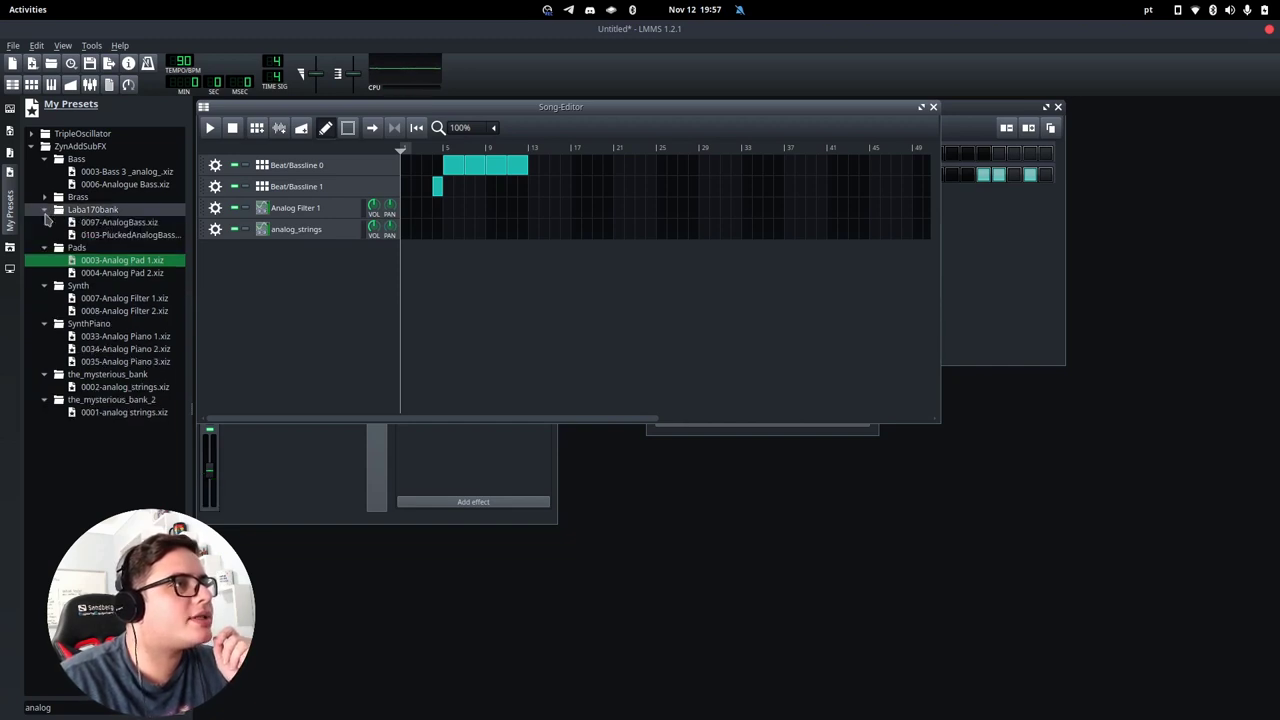
click(45, 199)
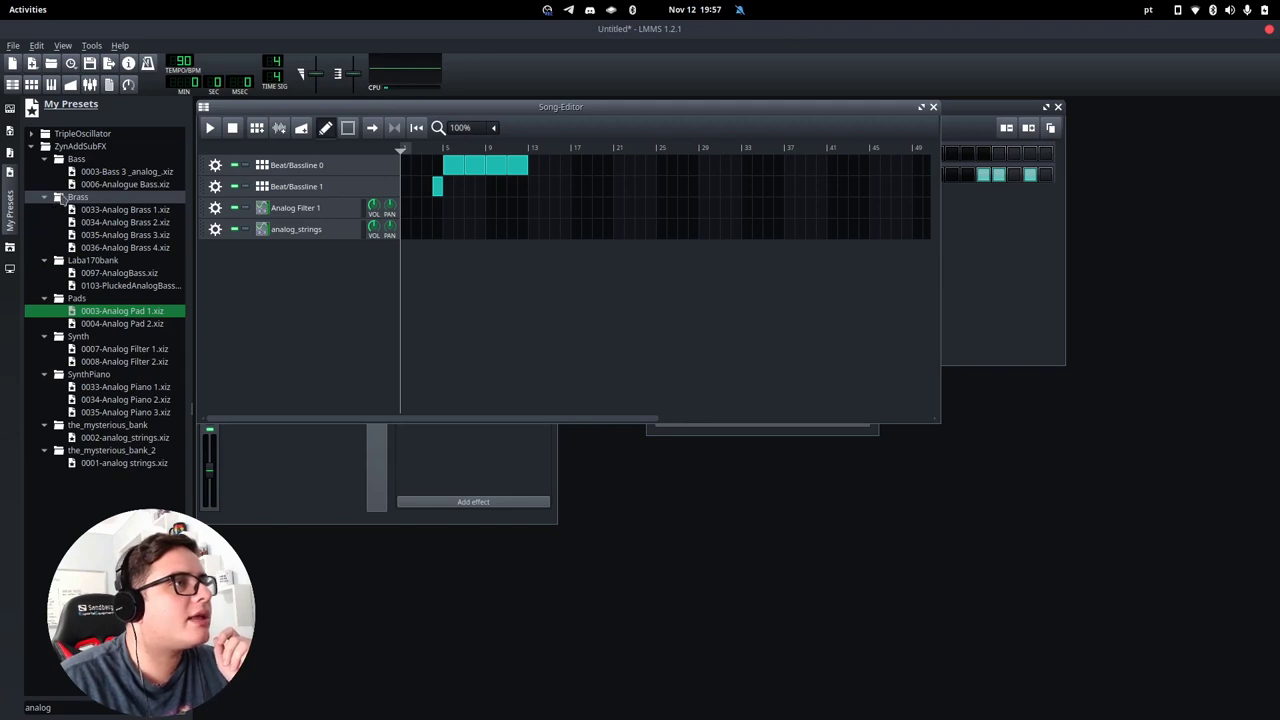
Step: Narrow the preset search to "analogue" and add Analogue Bass to the song as a new track
click(76, 704)
text(ue)
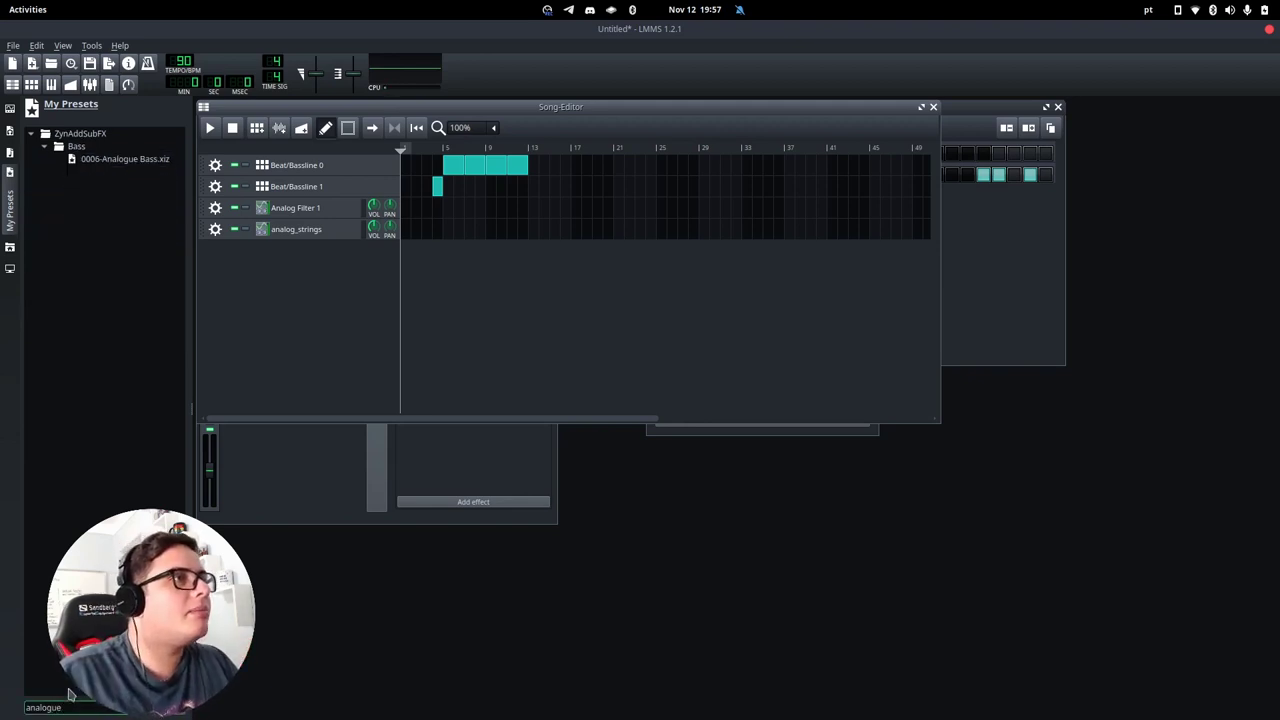
click(133, 161)
drag(133, 163, 286, 298)
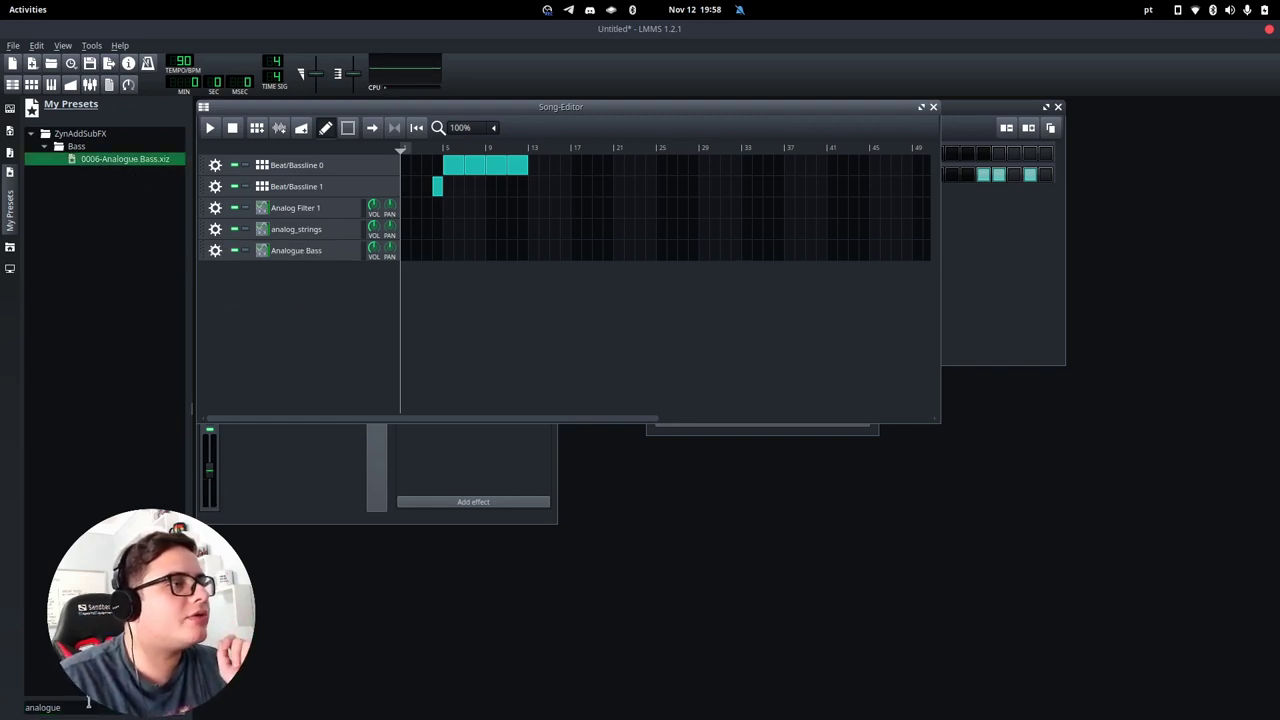
Step: Search the presets for "synth pad" and add Synth Pad 1 to the song as a new track
double_click(49, 706)
text(synth)
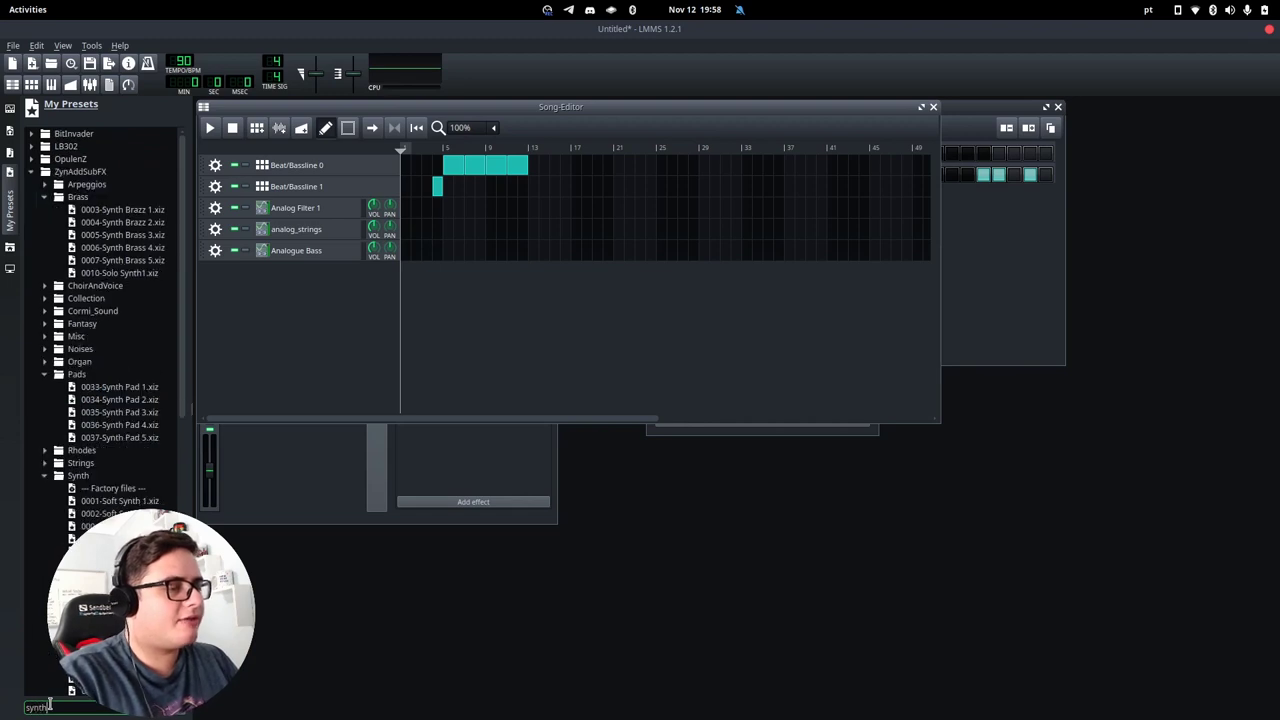
text( pad)
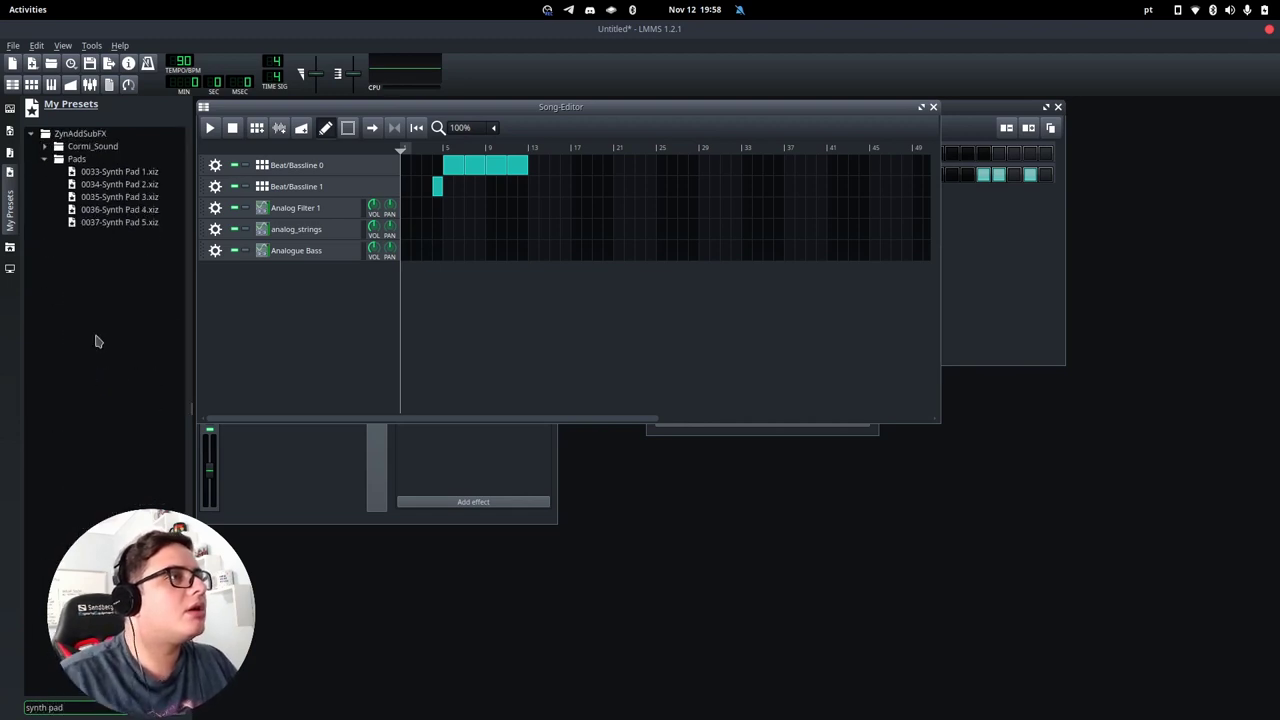
click(123, 174)
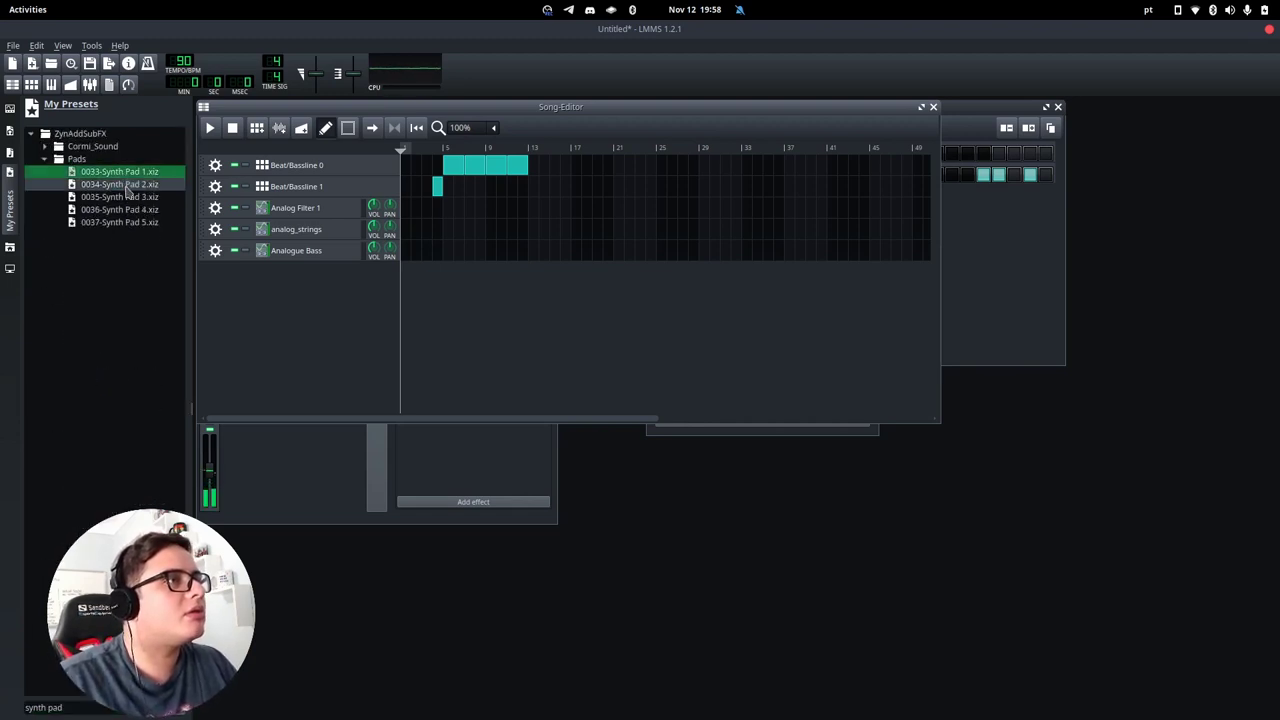
drag(130, 175, 320, 337)
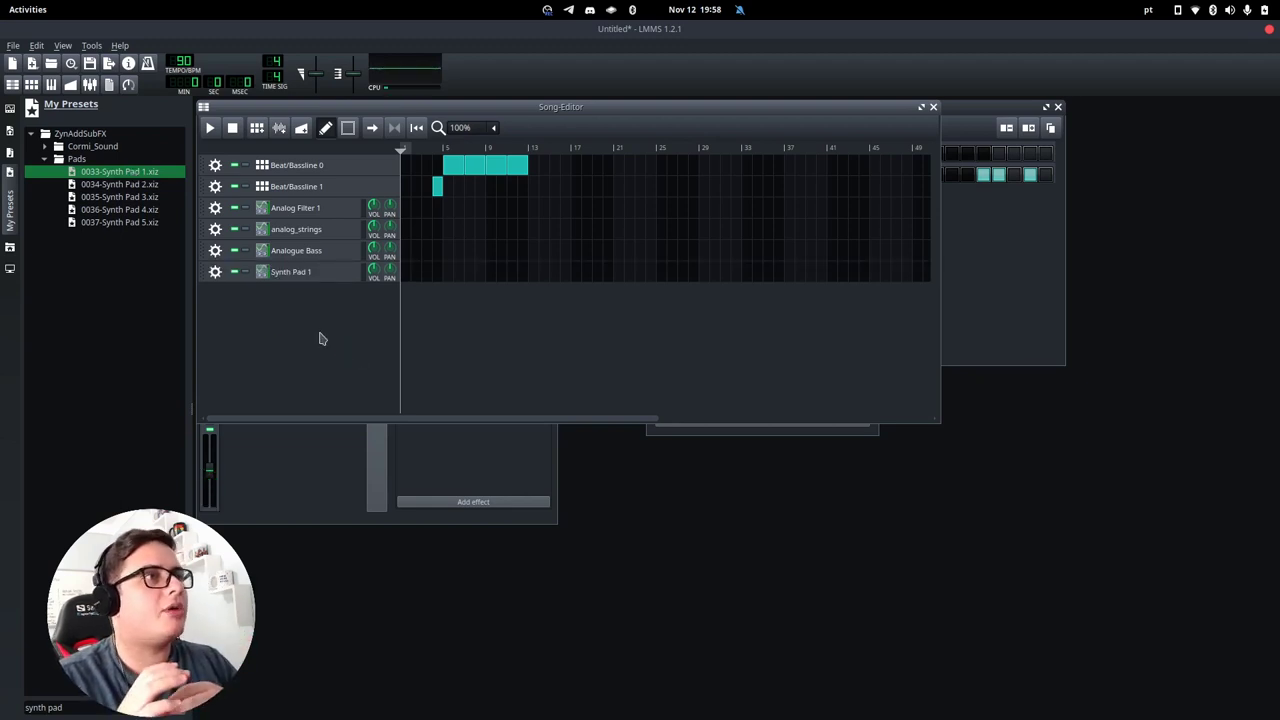
Step: Play a few test notes on the Analog Filter 1 instrument to hear its sound
key(q)
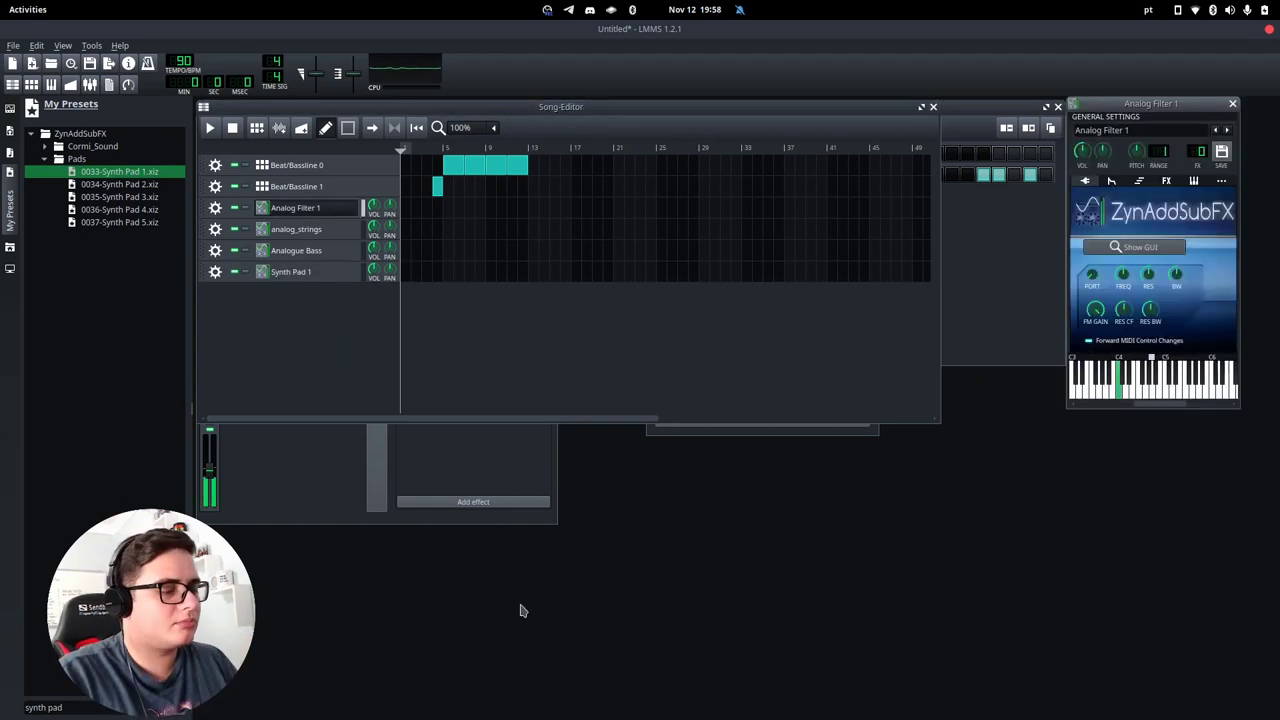
key(e)
key(q)
key(e)
key(t)
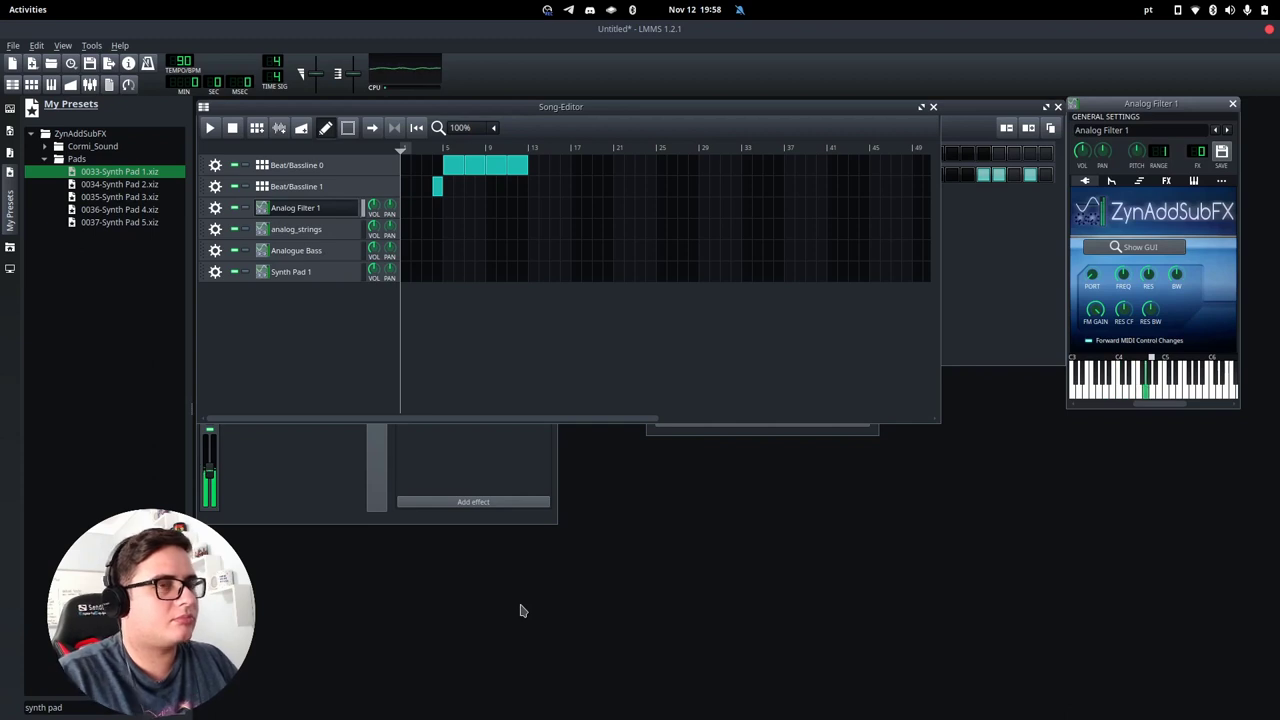
Step: Create a pattern at bar 1 of the Analog Filter 1 track and open it in a maximized Piano-Roll
click(409, 212)
double_click(410, 218)
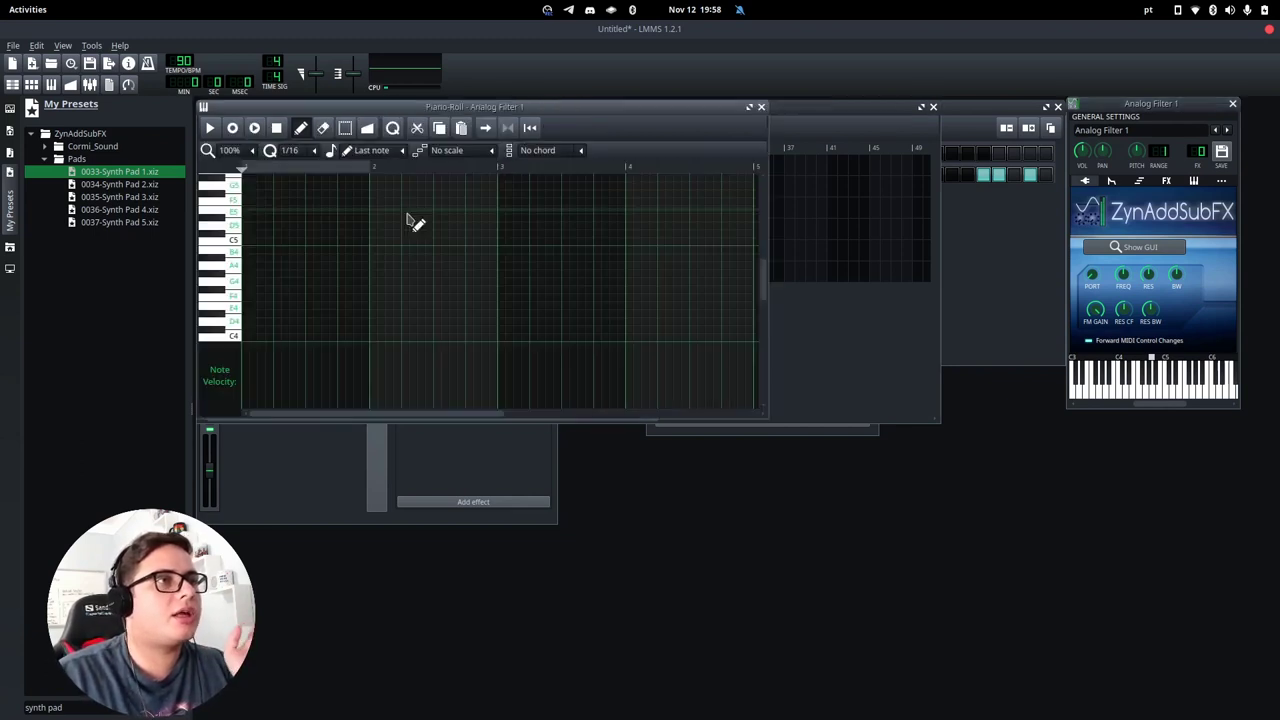
double_click(527, 106)
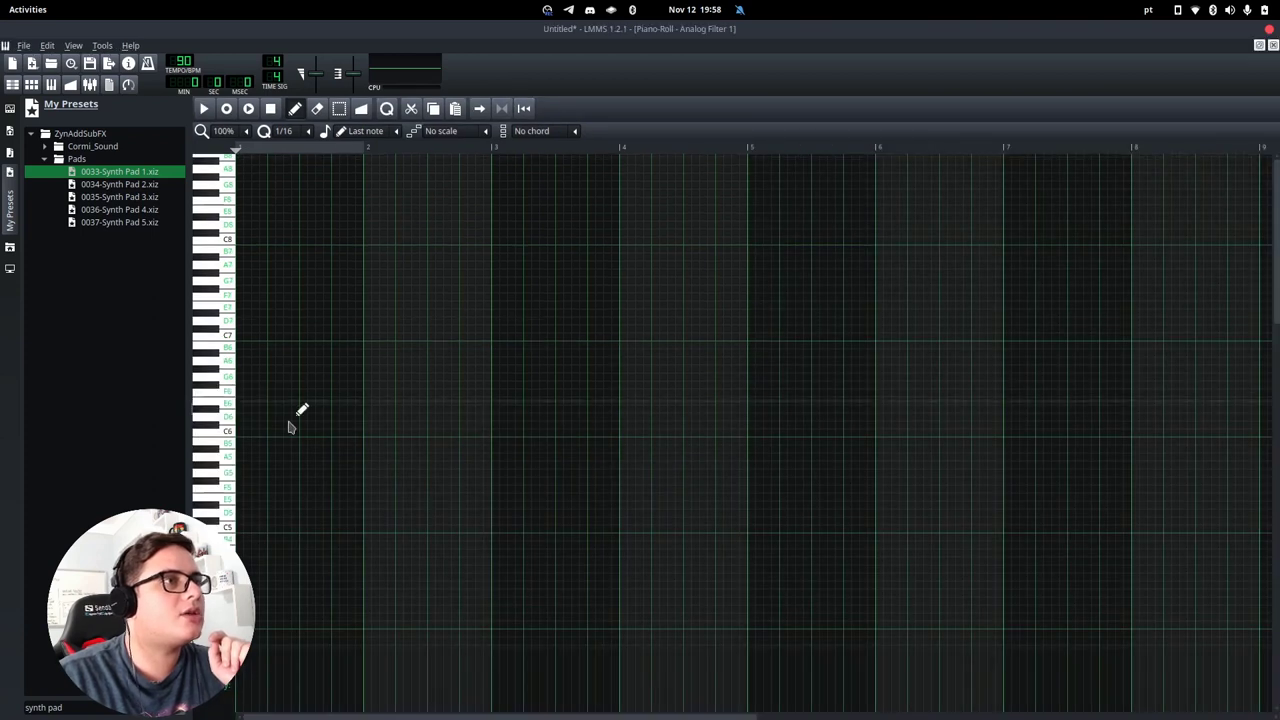
Step: Draw consecutive sixteenth notes C4 and E4 at the pattern's start and mark the Major scale from C4
scroll(261, 598, down, 1)
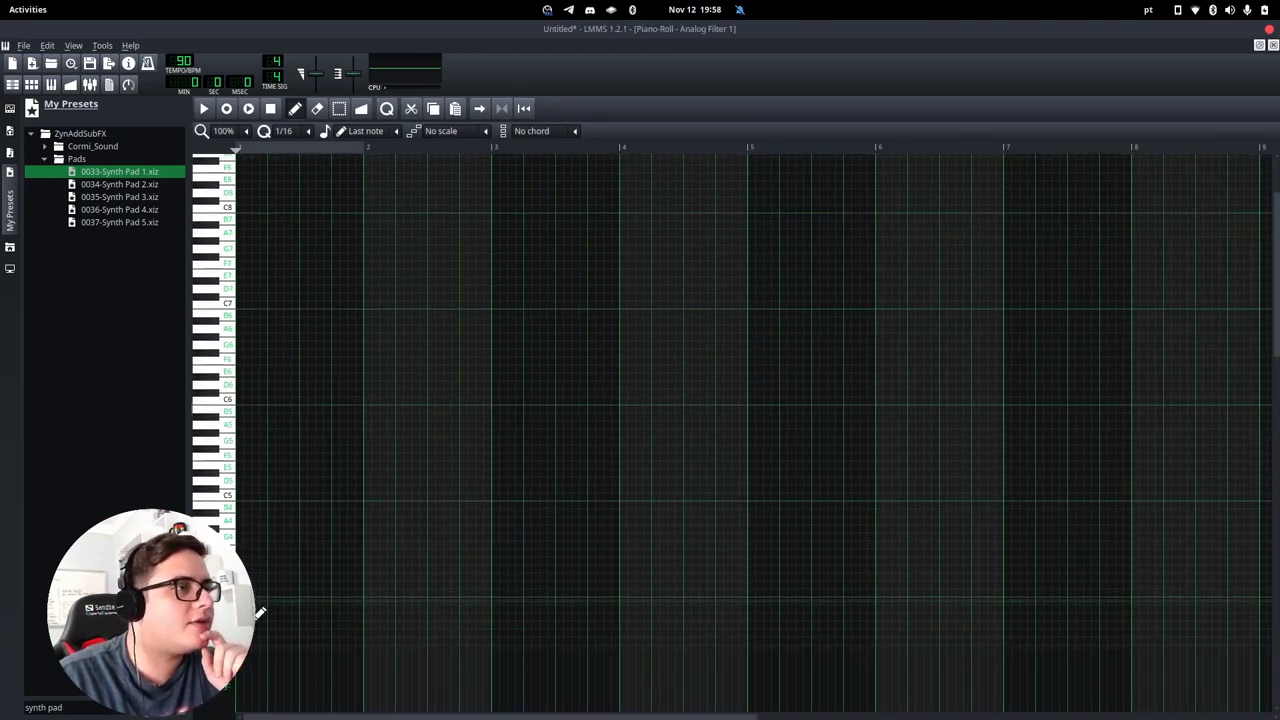
click(259, 596)
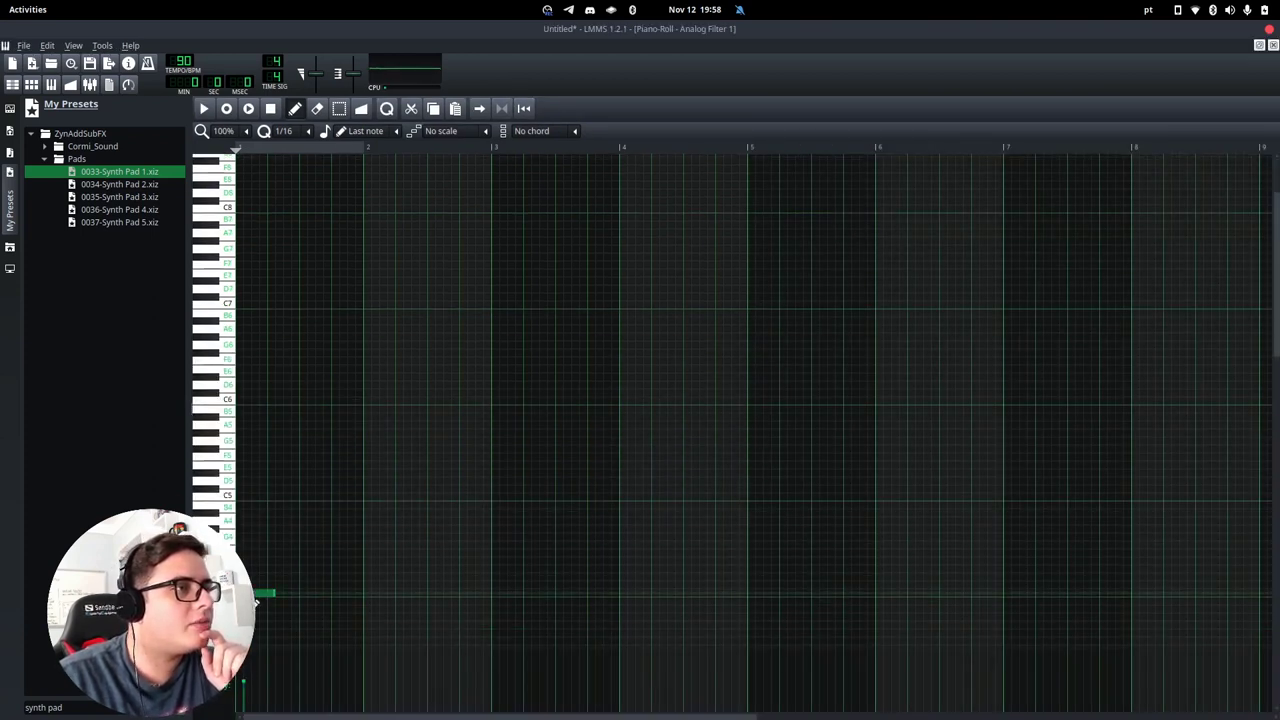
right_click(262, 596)
scroll(258, 598, down, 6)
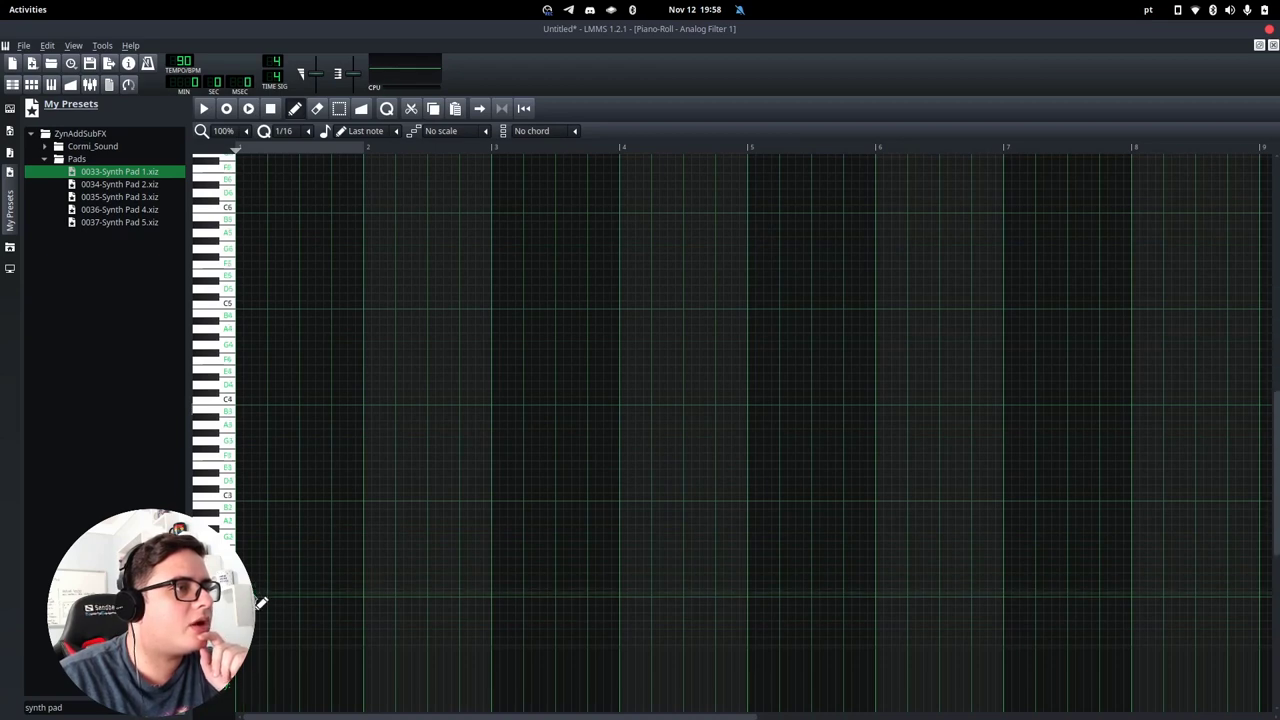
mouse_move(252, 507)
mouse_down()
mouse_move(271, 509)
mouse_move(268, 404)
mouse_move(271, 414)
mouse_move(249, 419)
mouse_move(247, 370)
mouse_up()
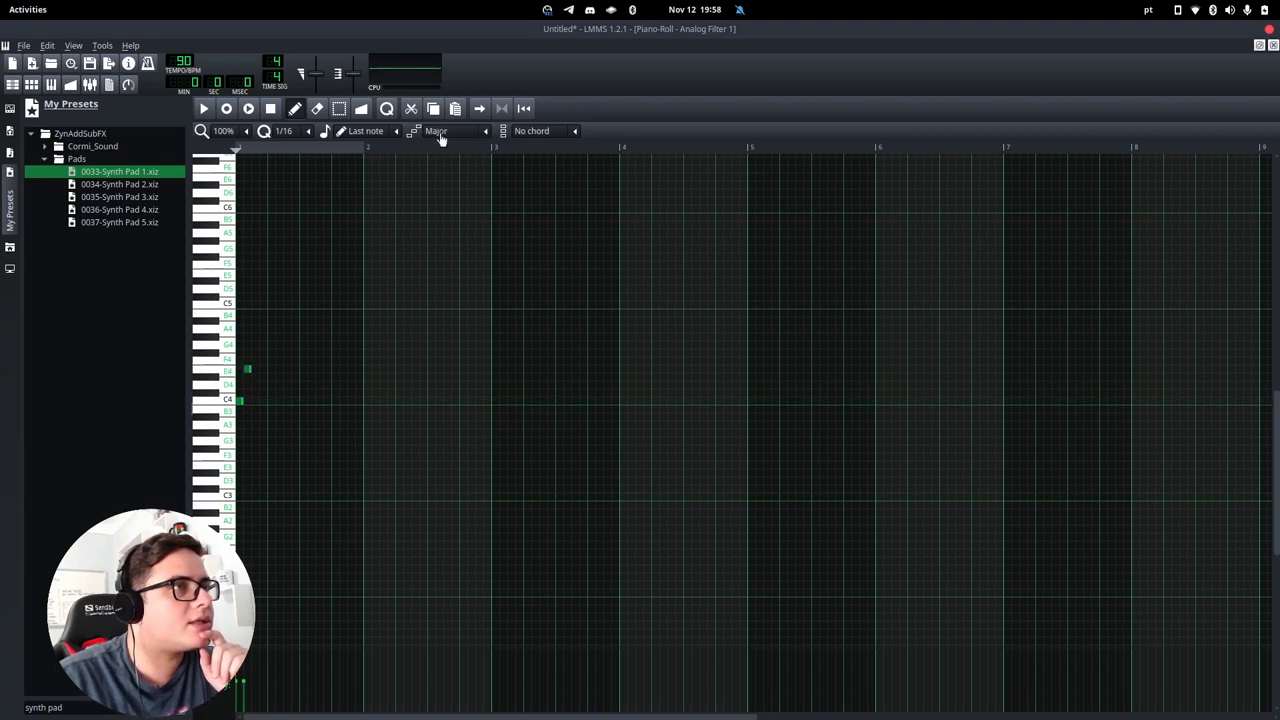
right_click(219, 400)
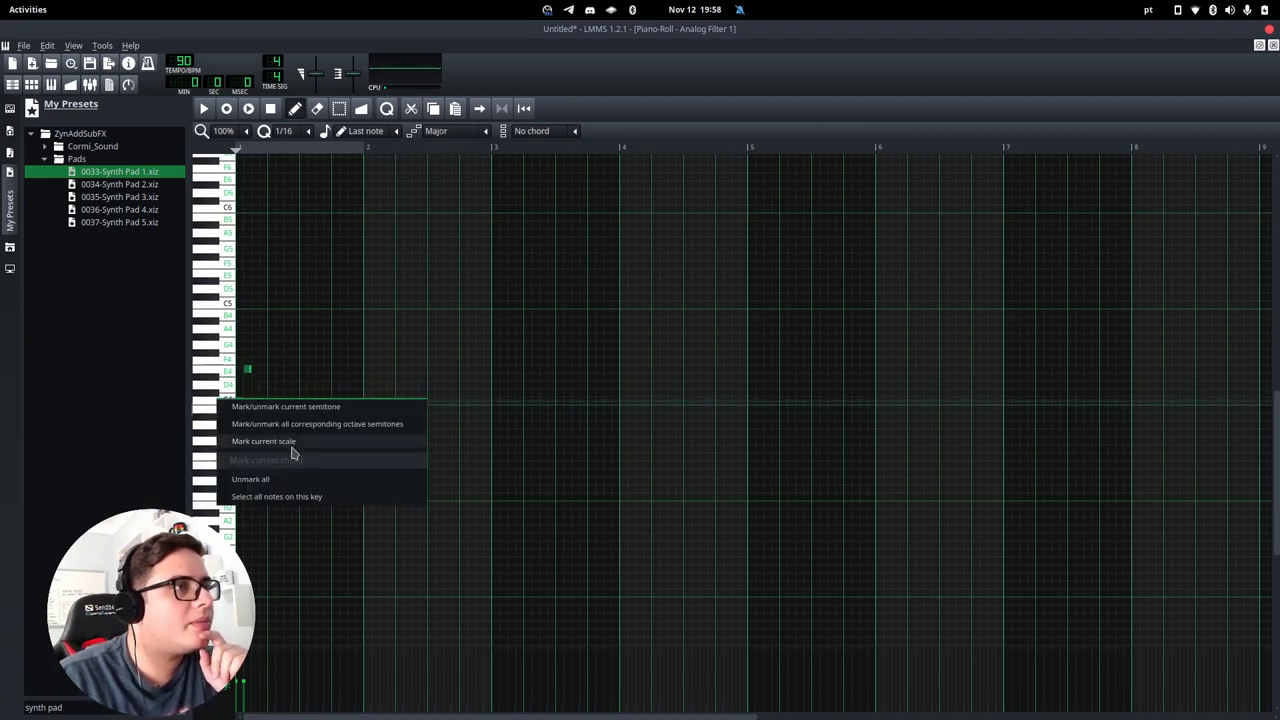
click(312, 443)
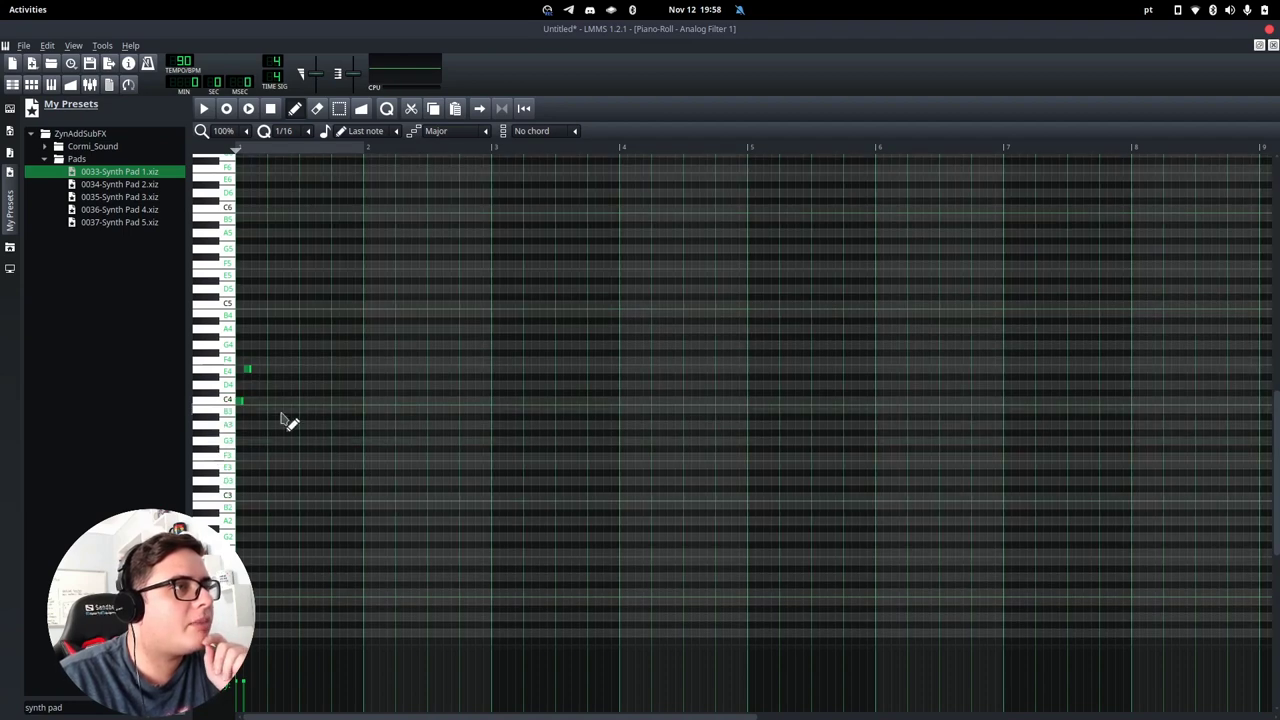
Step: Continue the rising arpeggio with sixteenth notes G4 and C5 and play it back
click(256, 345)
click(263, 304)
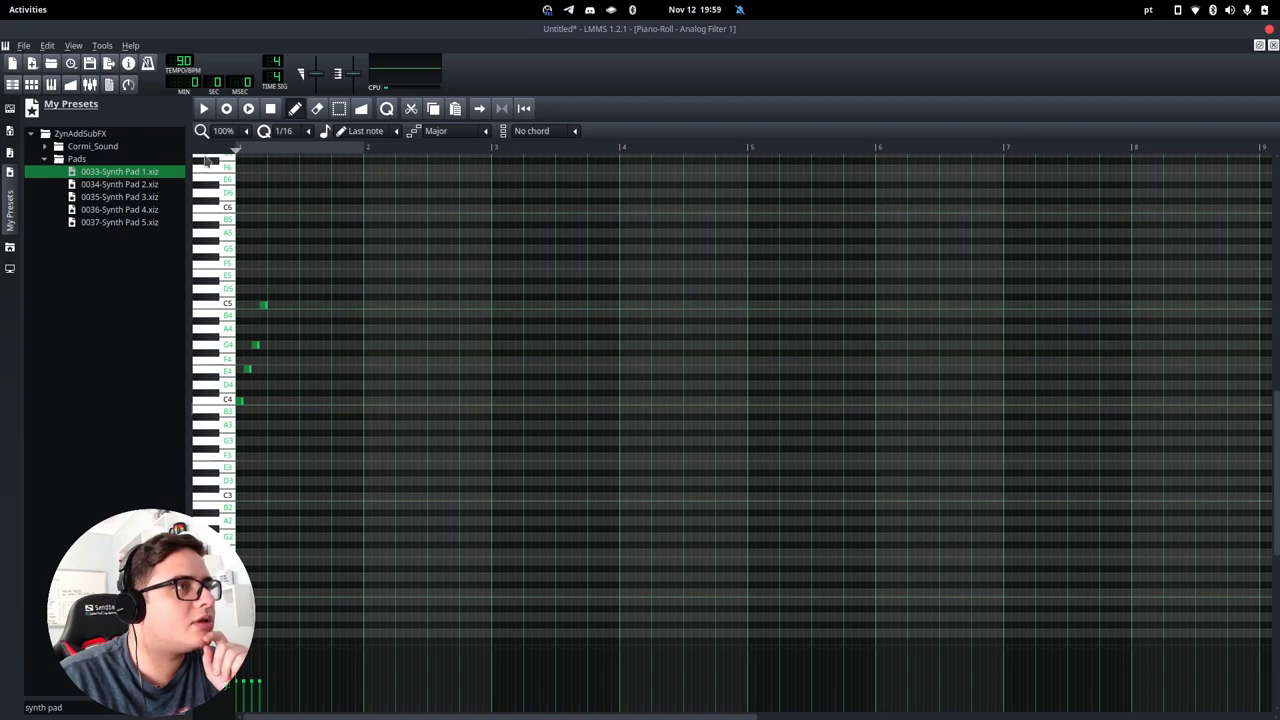
click(204, 108)
click(270, 108)
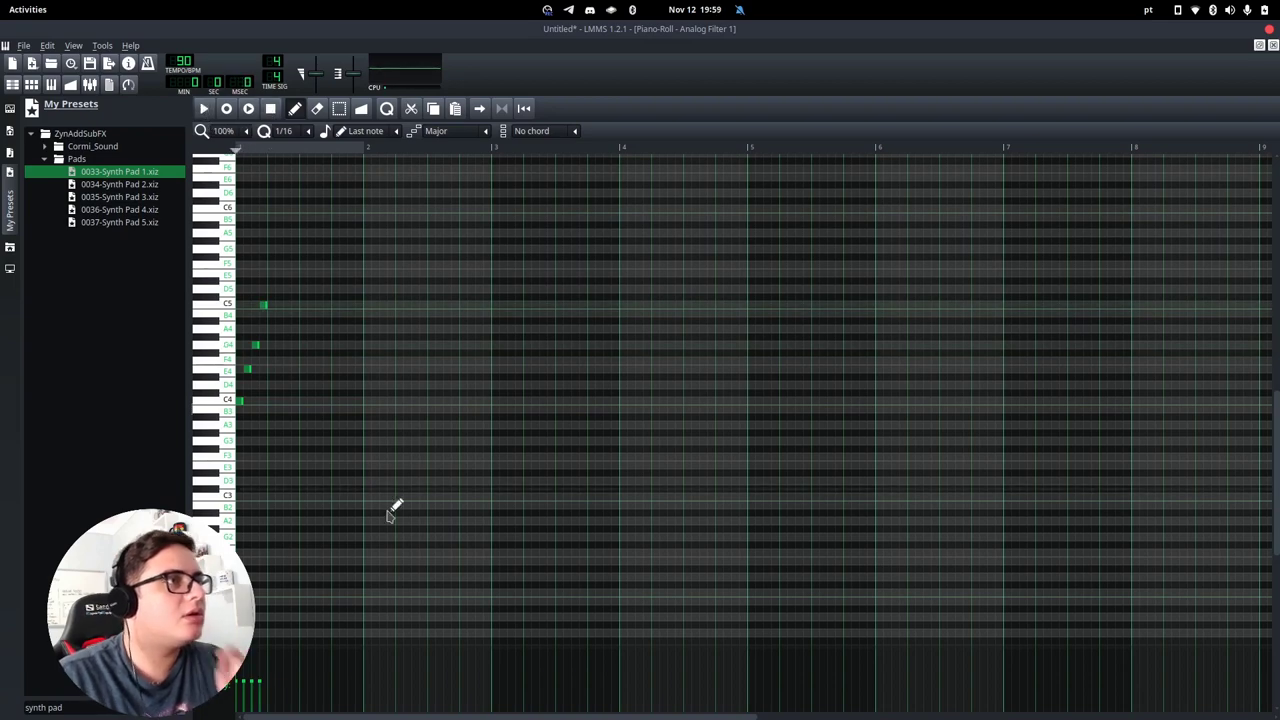
Step: Duplicate the four-note arpeggio and place the copy on the second beat of bar 1
key(ctrl+a)
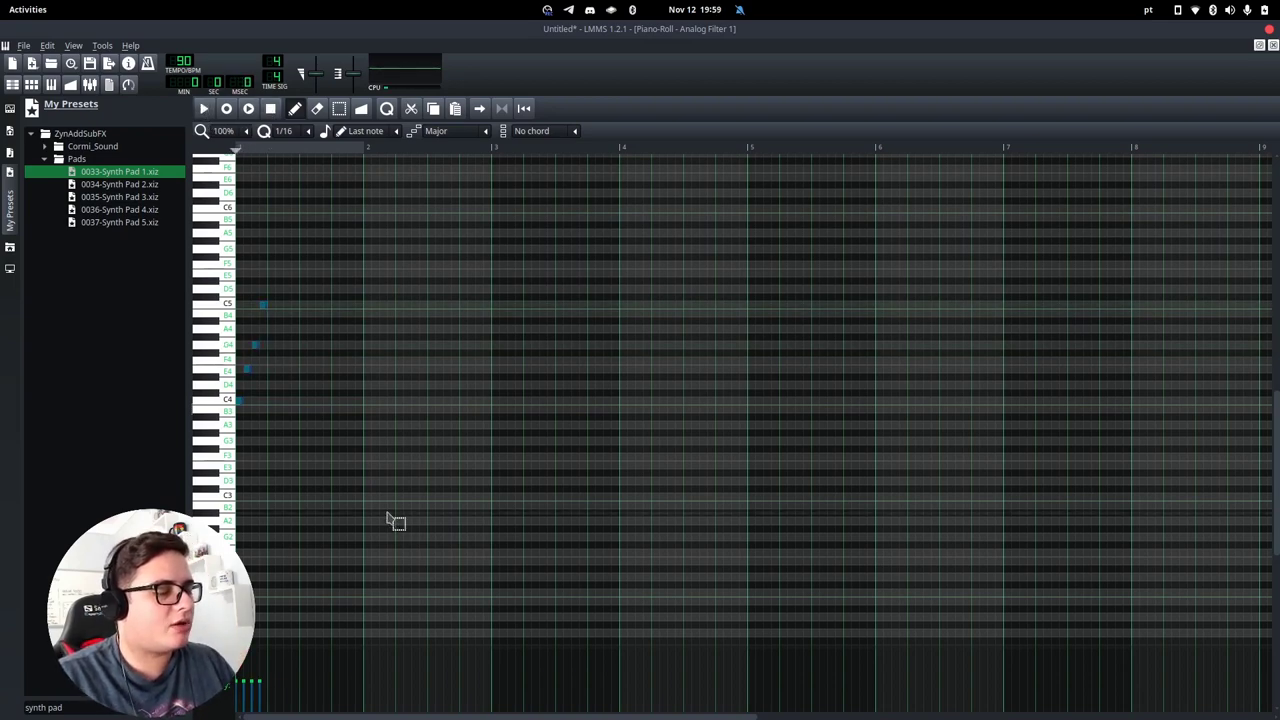
key(ctrl+v)
key(ctrl+Right)
key(ctrl+Left)
key(Right)
key(Right)
key(Right)
key(Right)
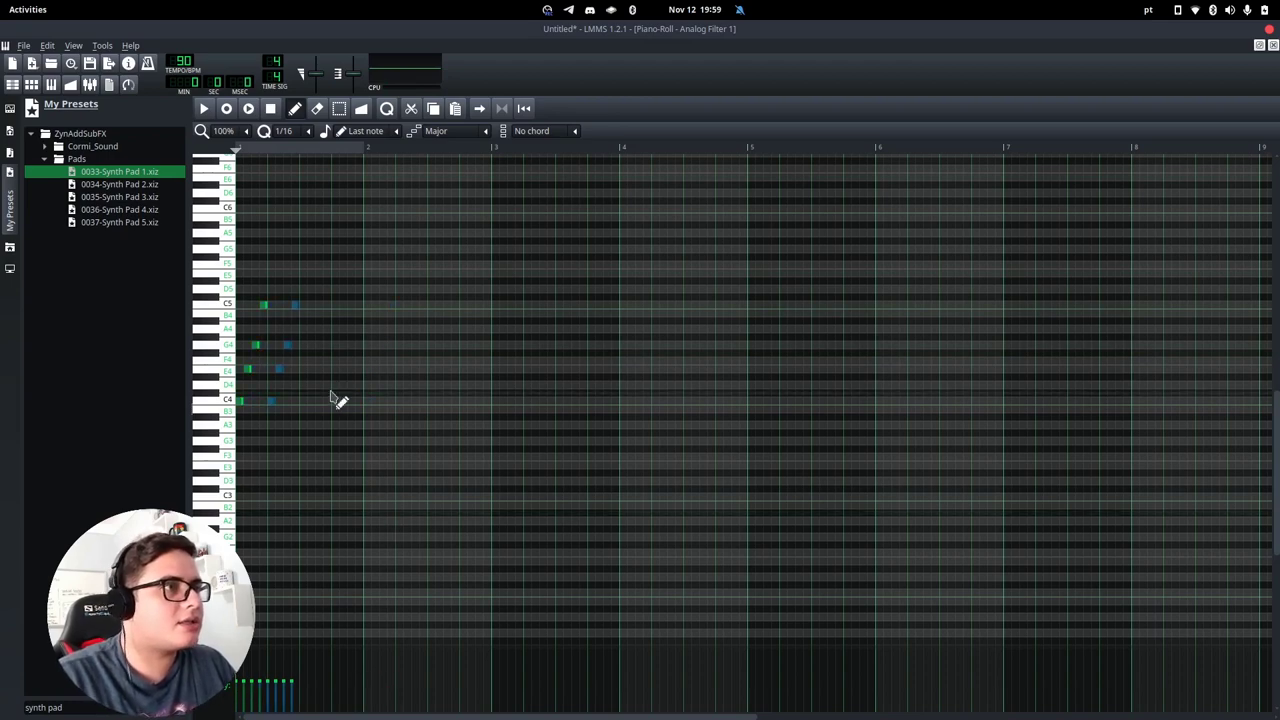
Step: Copy the arpeggio to the third and fourth beats so that it fills bar 1
key(shift+Right)
key(shift+Right)
key(shift+Right)
key(shift+Right)
key(ctrl+c)
key(ctrl+v)
key(shift+Right)
key(shift+Right)
key(shift+Right)
key(shift+Right)
Step: Duplicate all of bar 1's arpeggio notes into bar 2 and play the pattern back
key(ctrl+a)
key(ctrl+c)
key(ctrl+v)
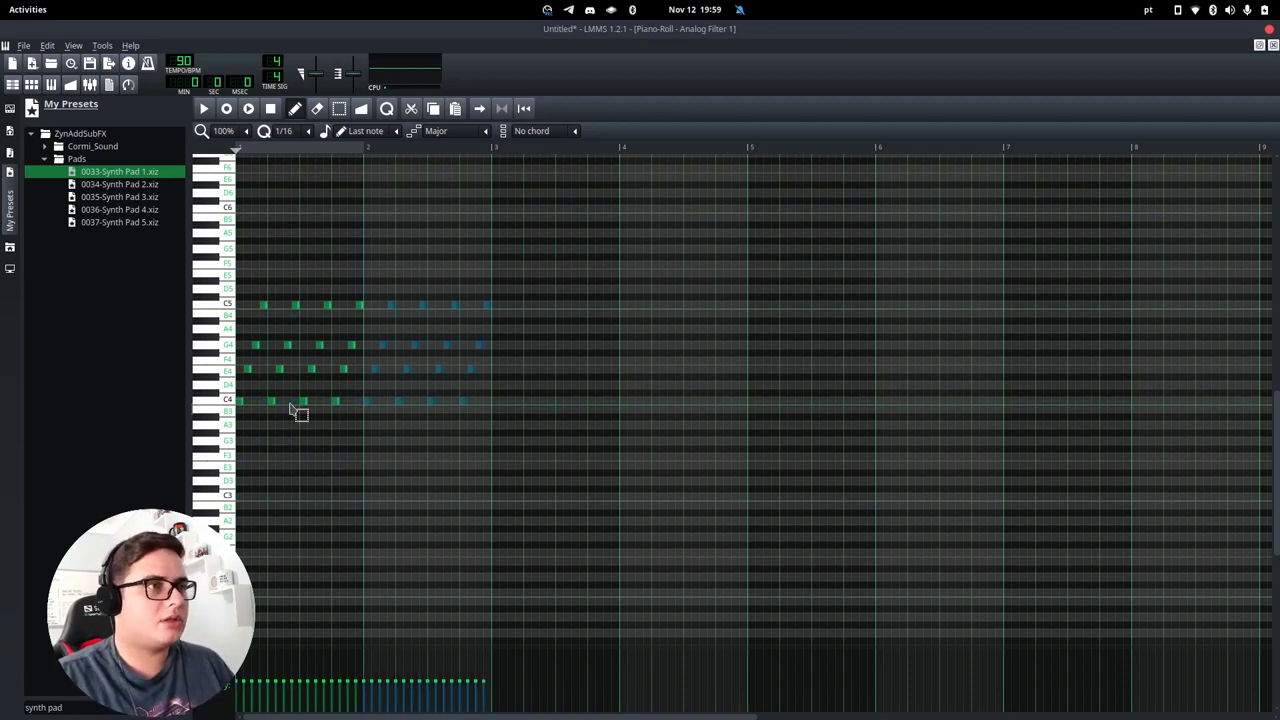
click(205, 110)
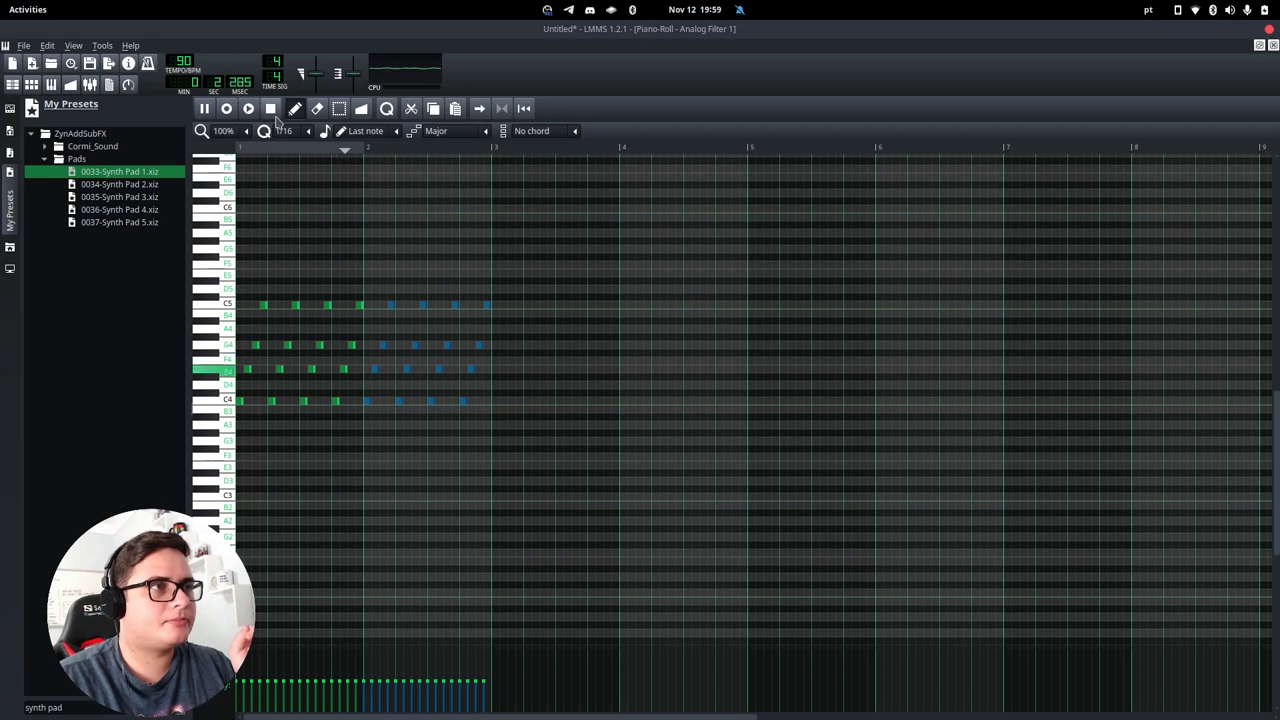
click(272, 112)
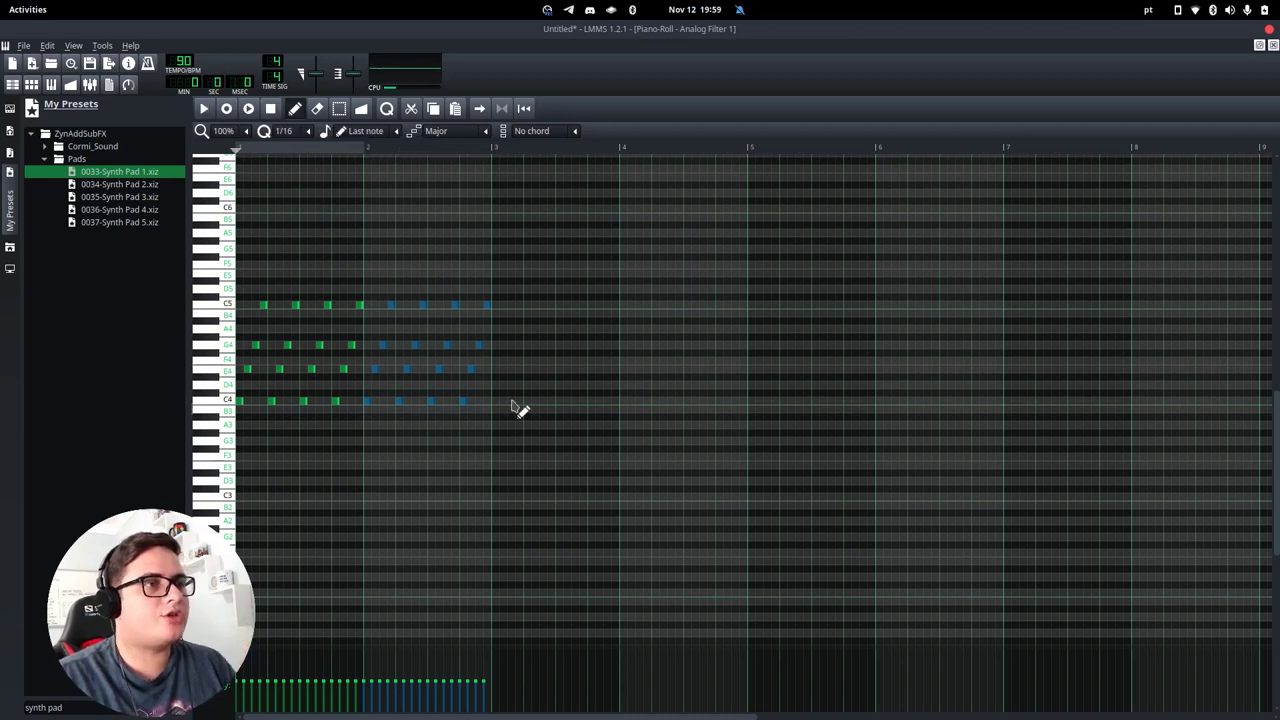
Step: Duplicate the two-bar arpeggio into bars 3–4, transposed down three semitones to start on A3
key(ctrl+a)
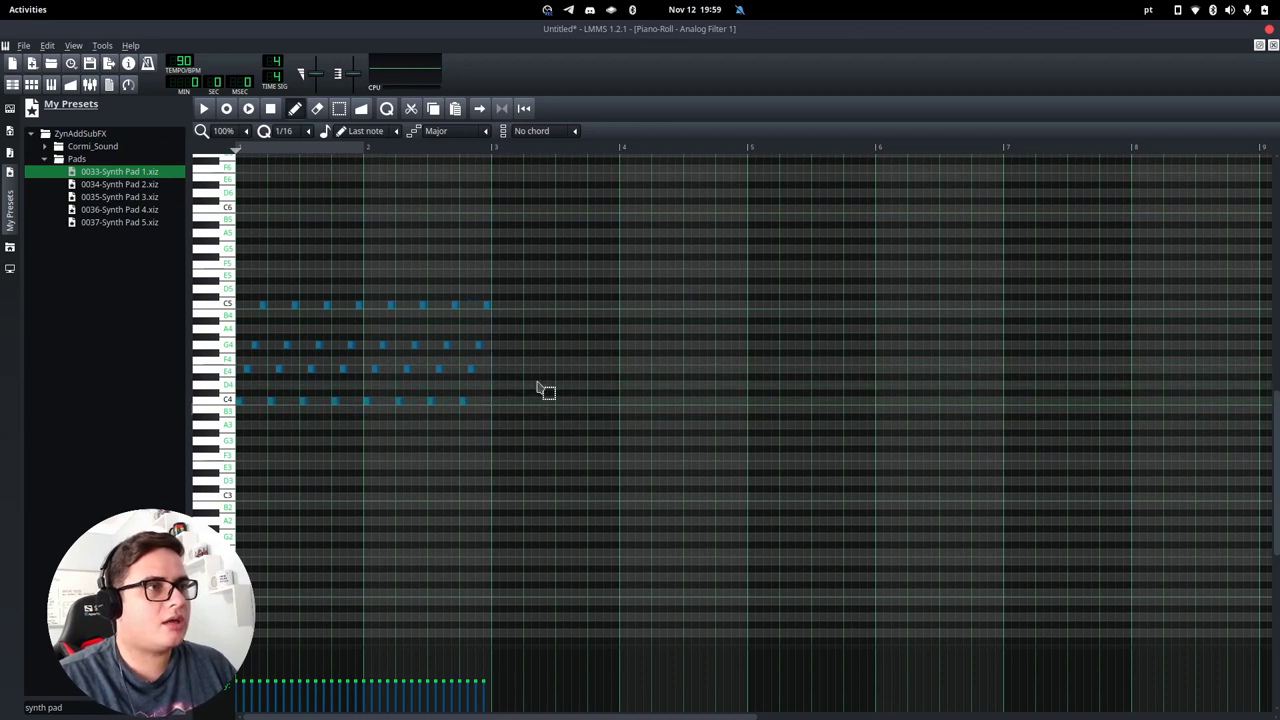
key(ctrl+Down)
key(ctrl+Up)
key(shift+Down)
key(shift+Down)
key(shift+Down)
key(ctrl+Right)
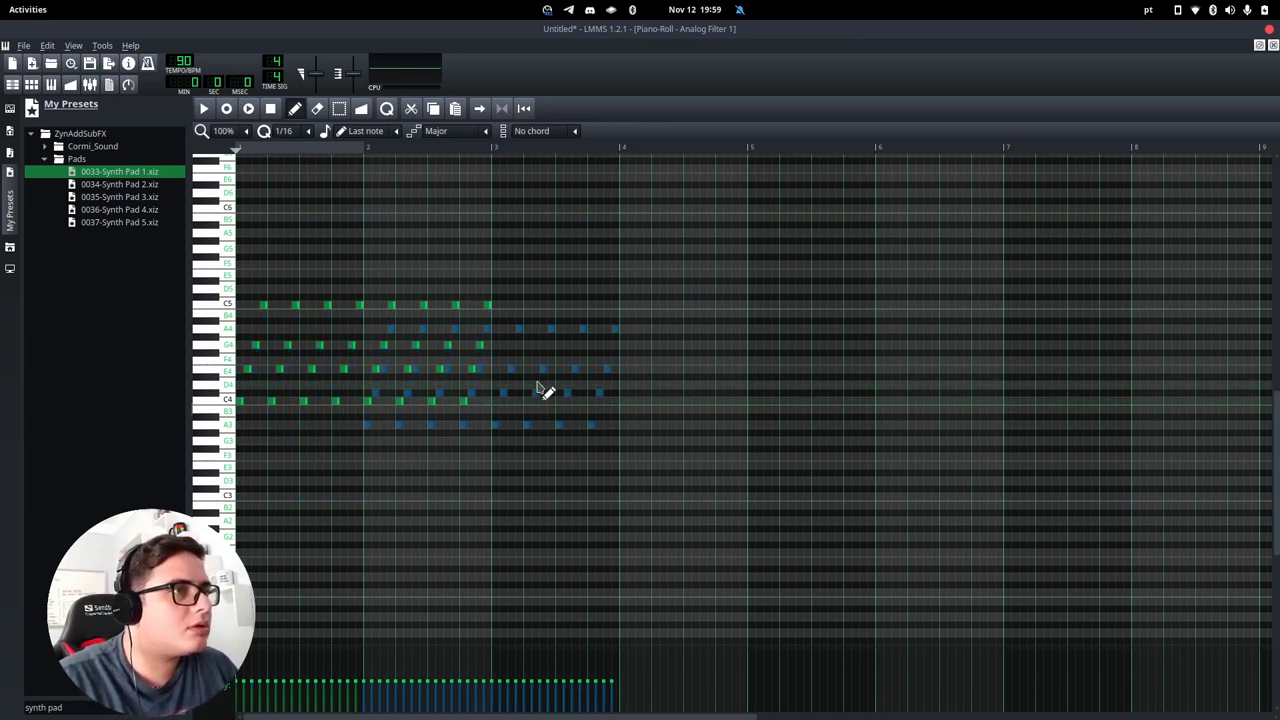
key(ctrl+Right)
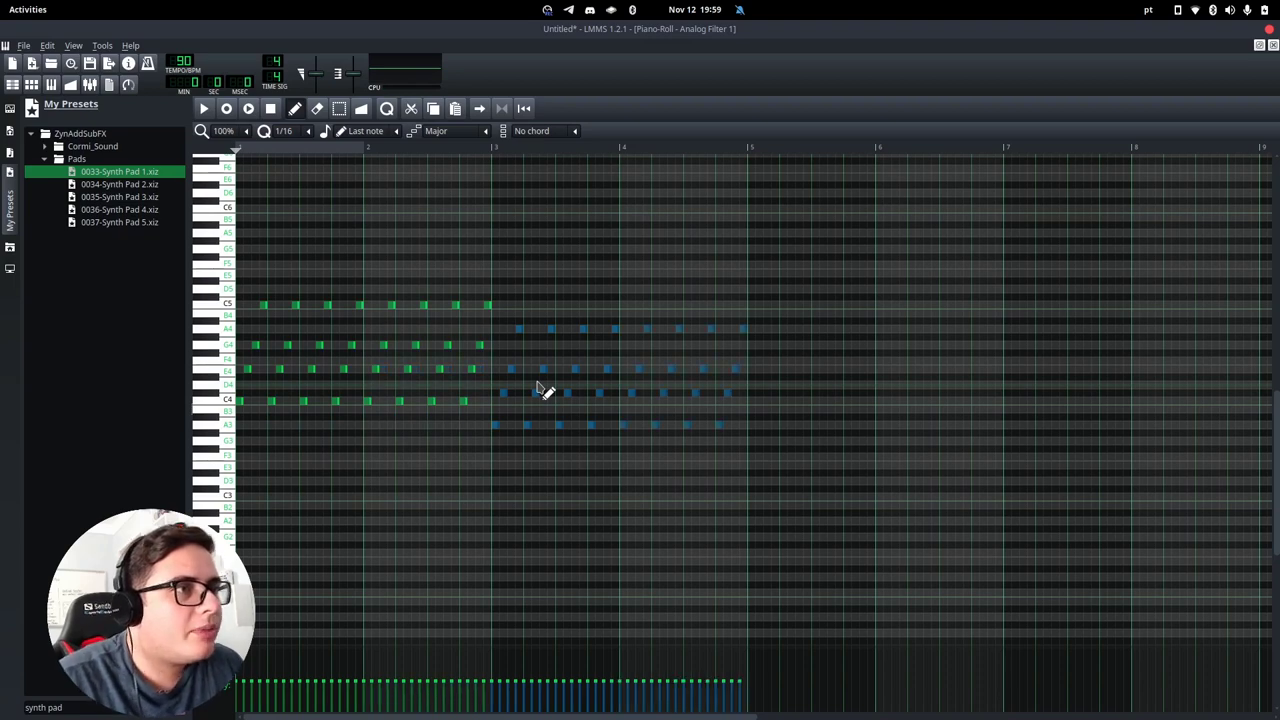
Step: Select only the C#4 notes in bars 3–4 and lower them one semitone to C4
click(336, 110)
click(815, 425)
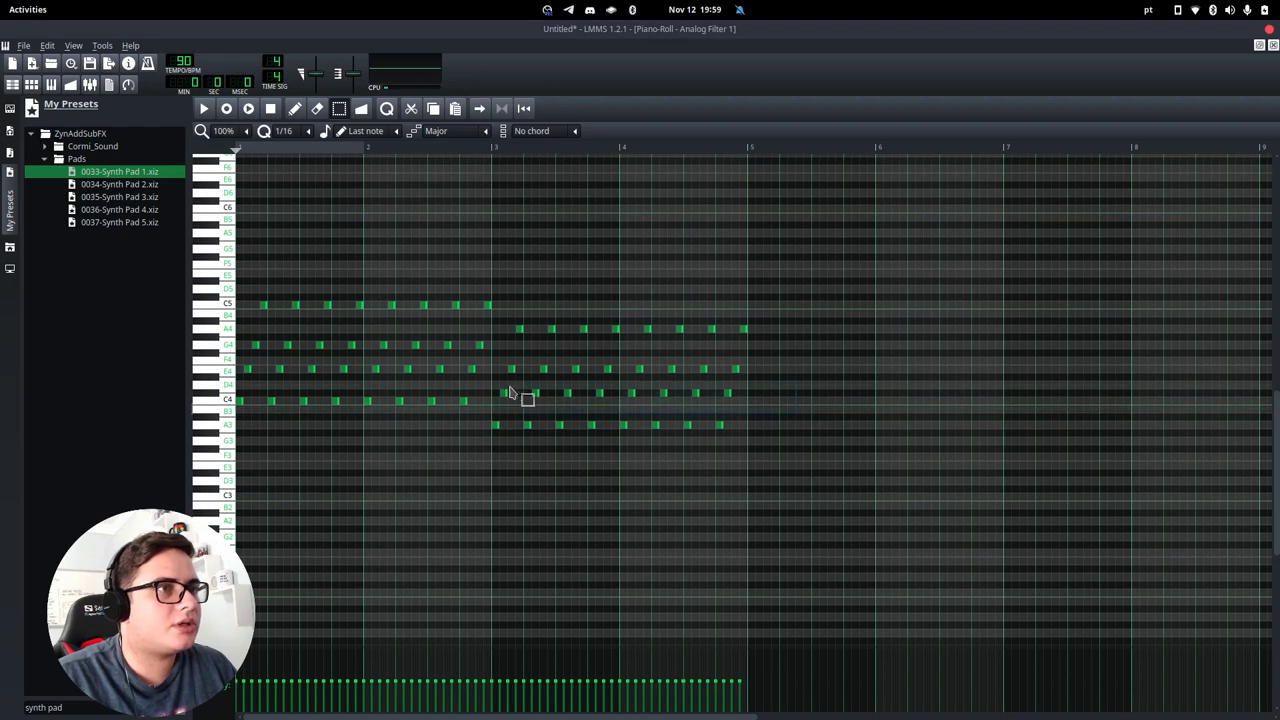
drag(497, 398, 738, 390)
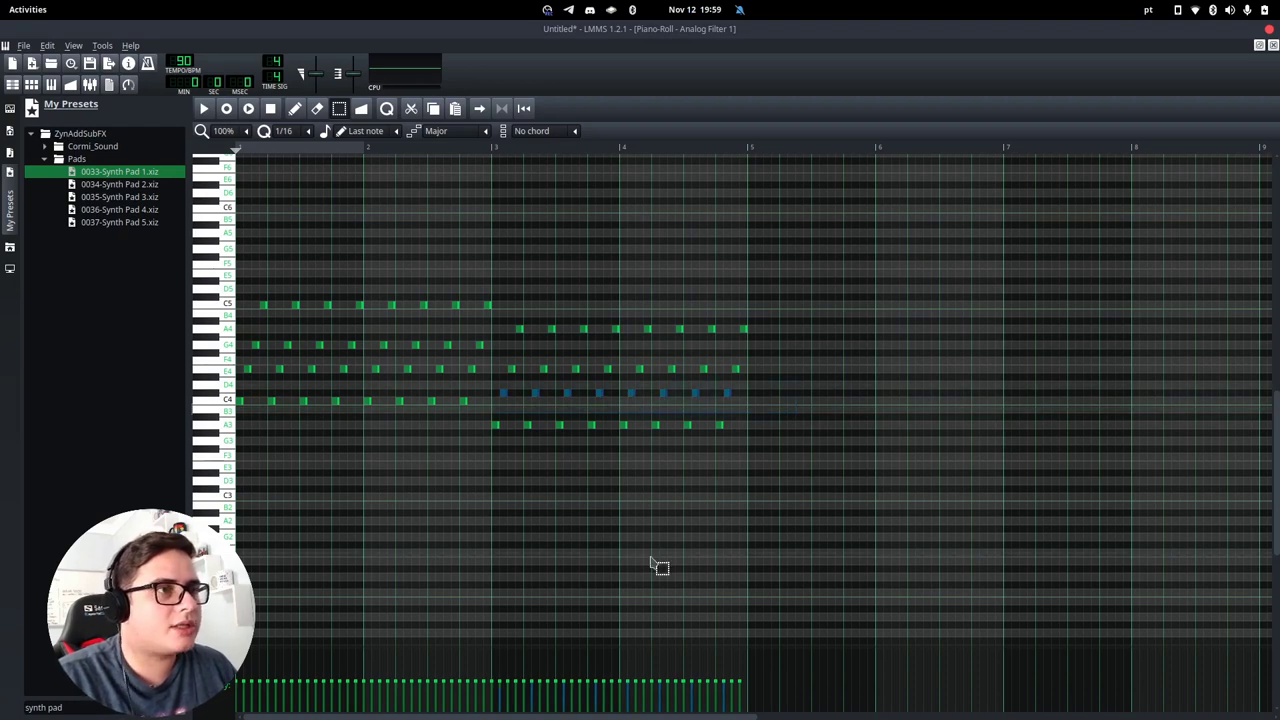
key(Down)
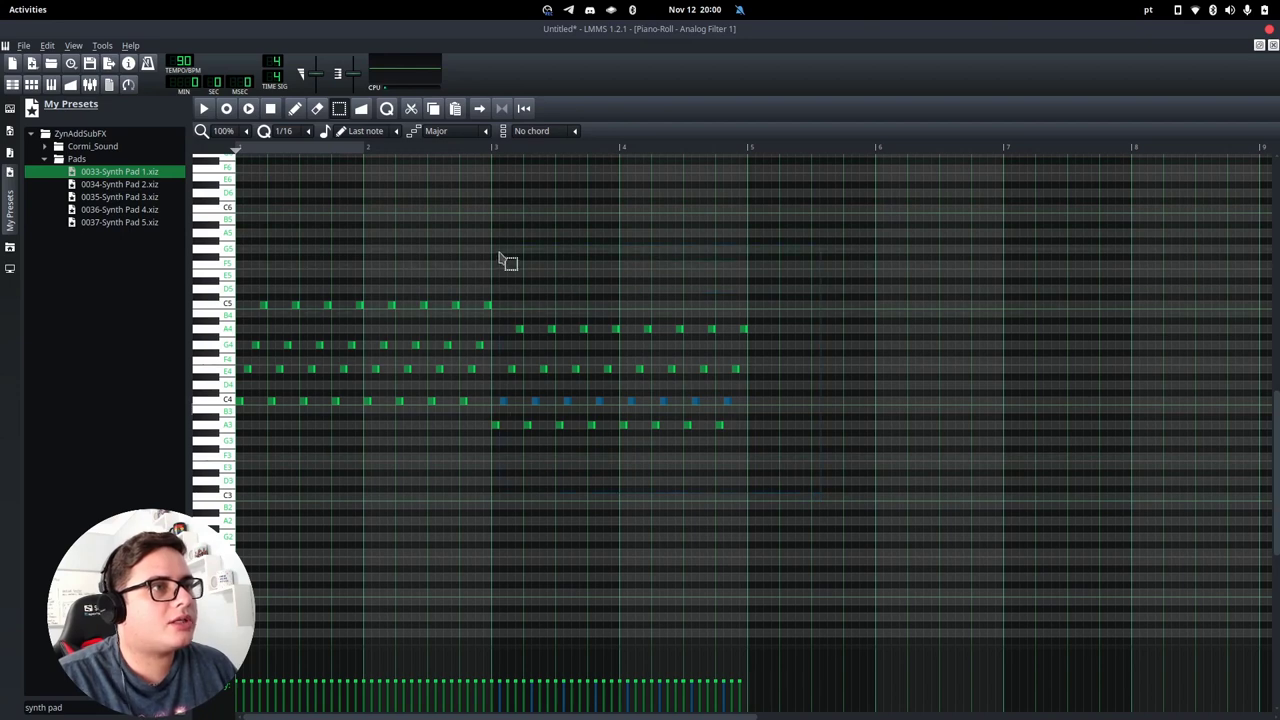
Step: Copy all the arpeggio notes of bars 3–4 into bars 5–6
drag(498, 252, 492, 250)
click(750, 147)
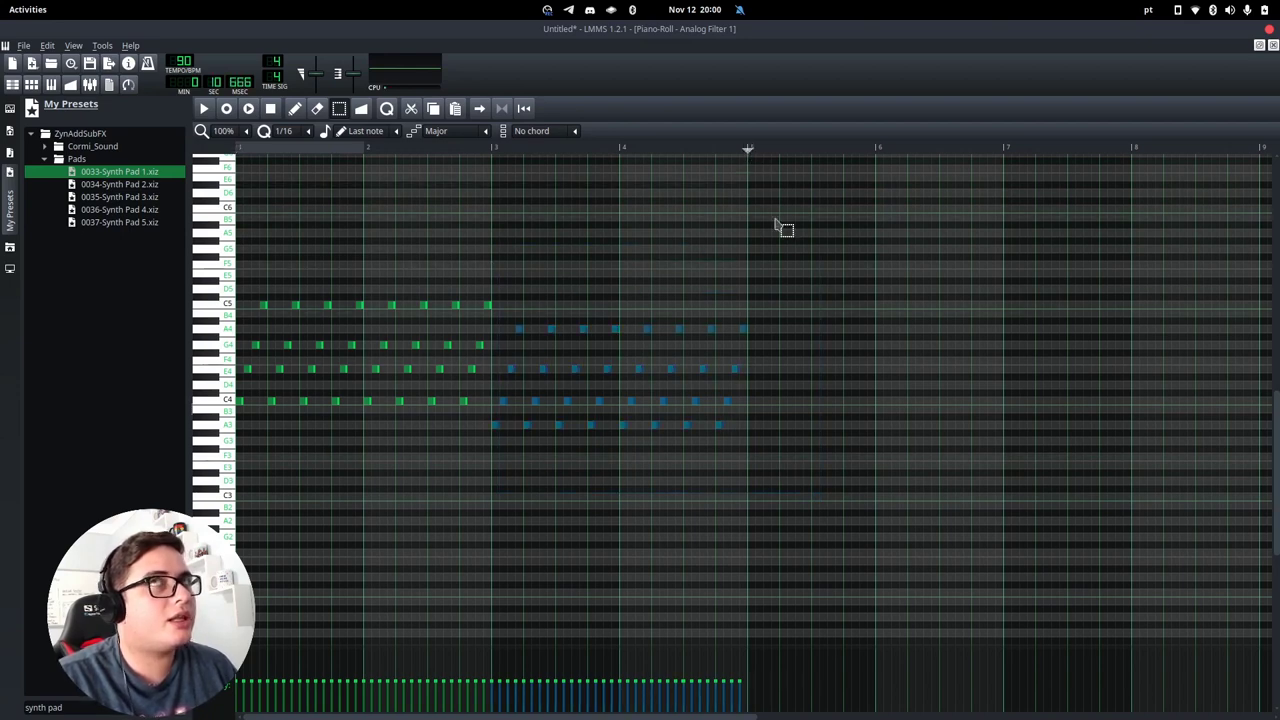
key(ctrl+v)
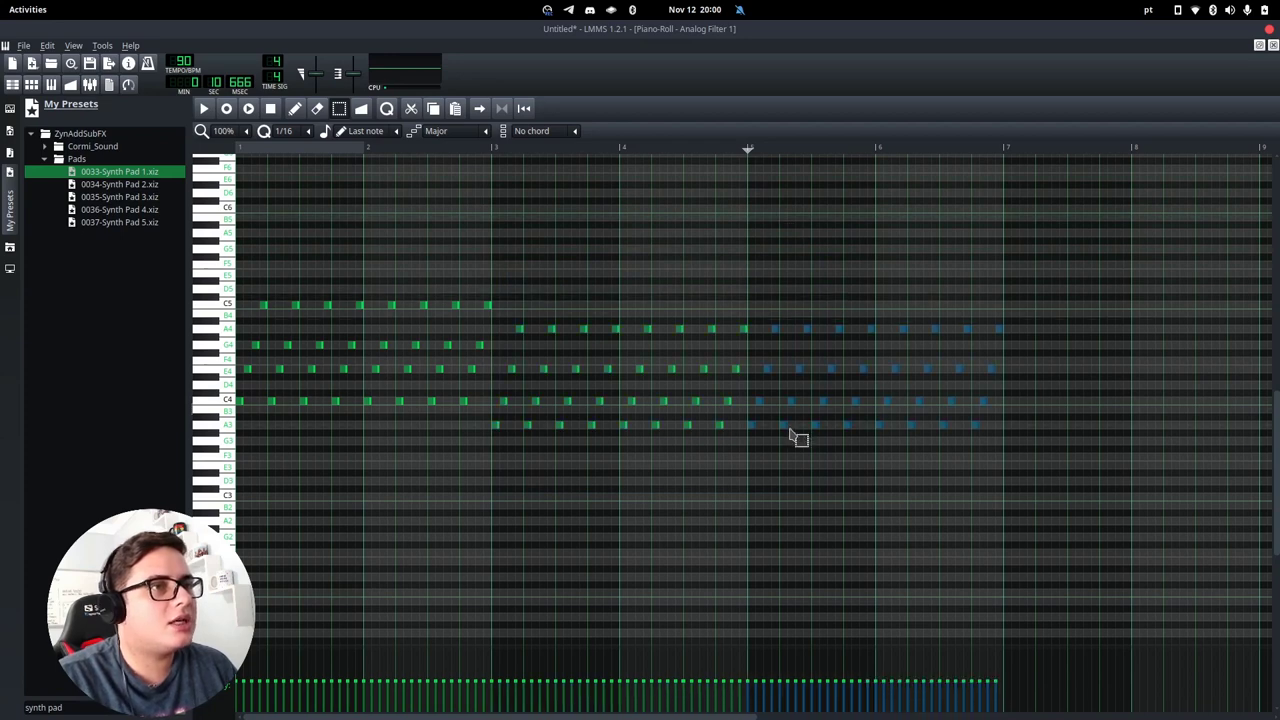
Step: Transpose the copied notes in bars 5–6 so the arpeggio starts on D3, and play it back from bar 5
key(Up)
key(Up)
key(Up)
key(Up)
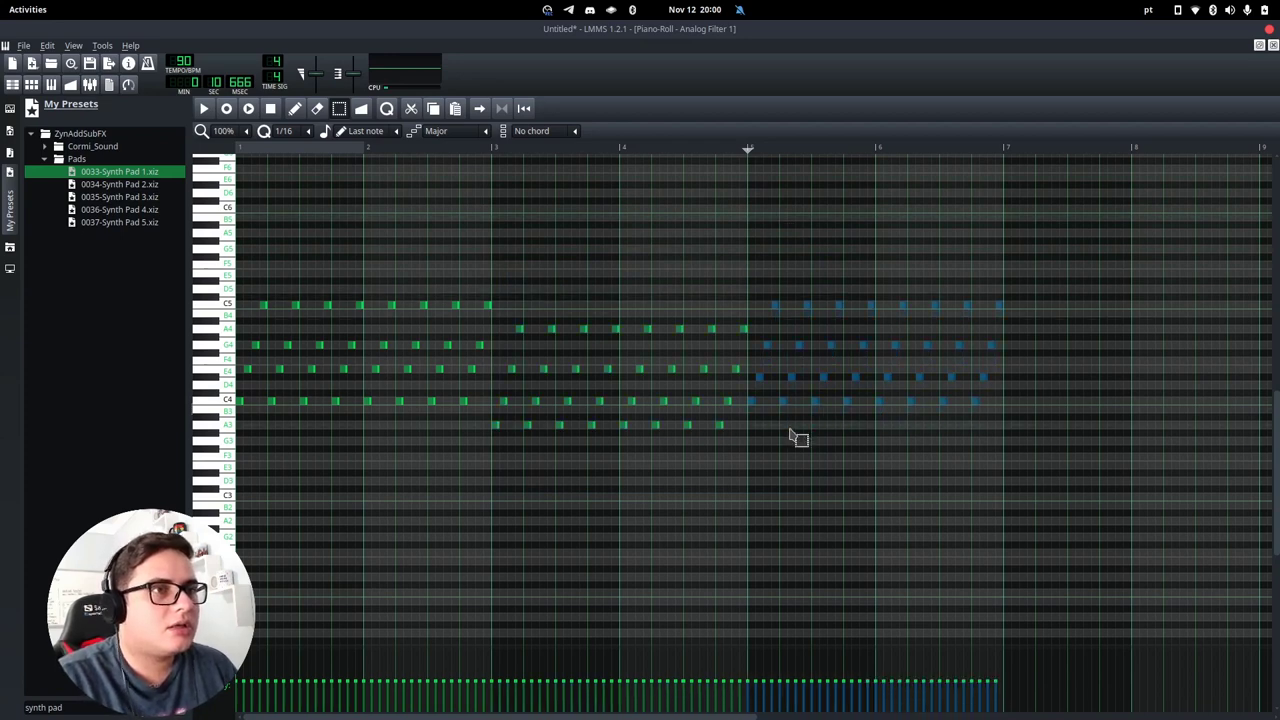
key(Up)
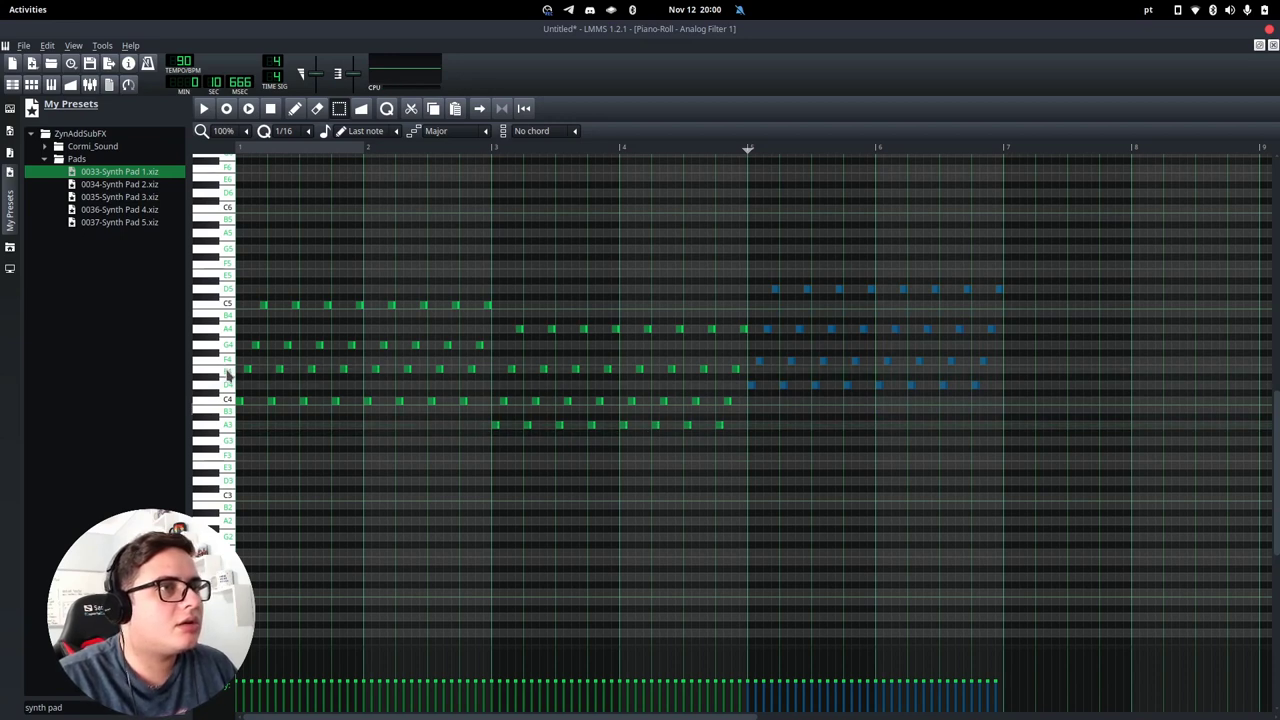
key(Up)
key(Up)
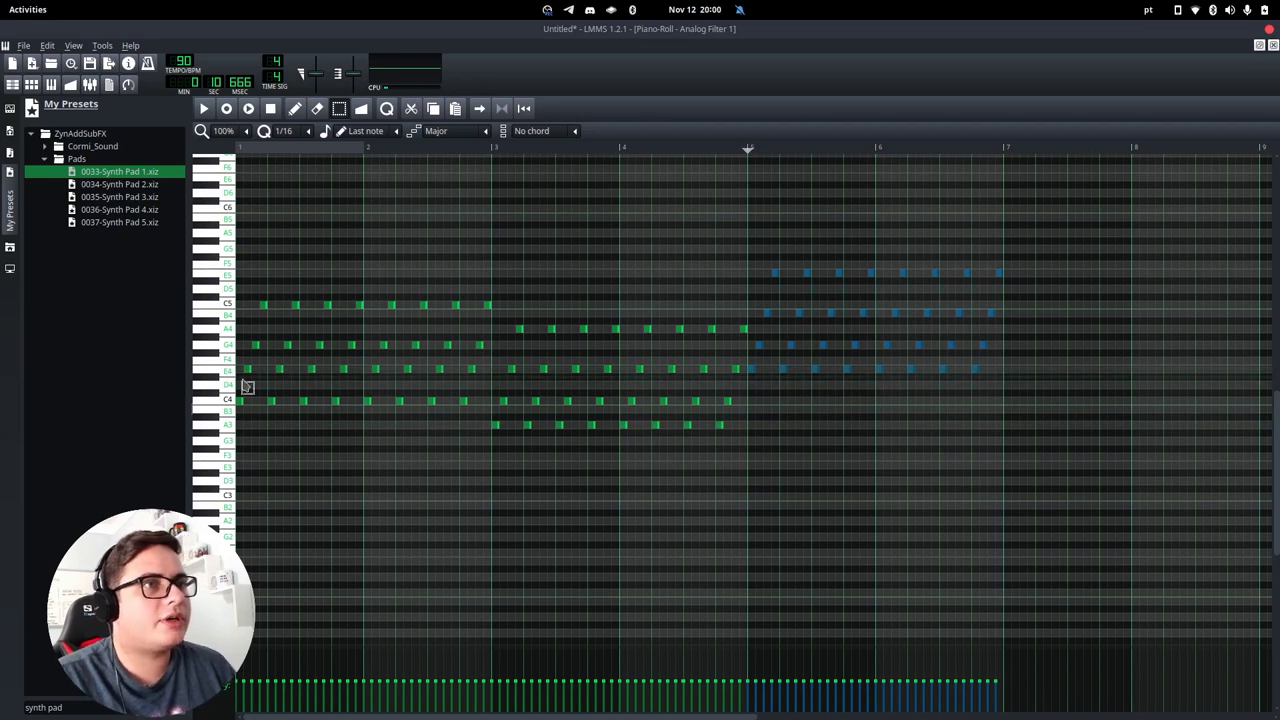
key(ctrl+Down)
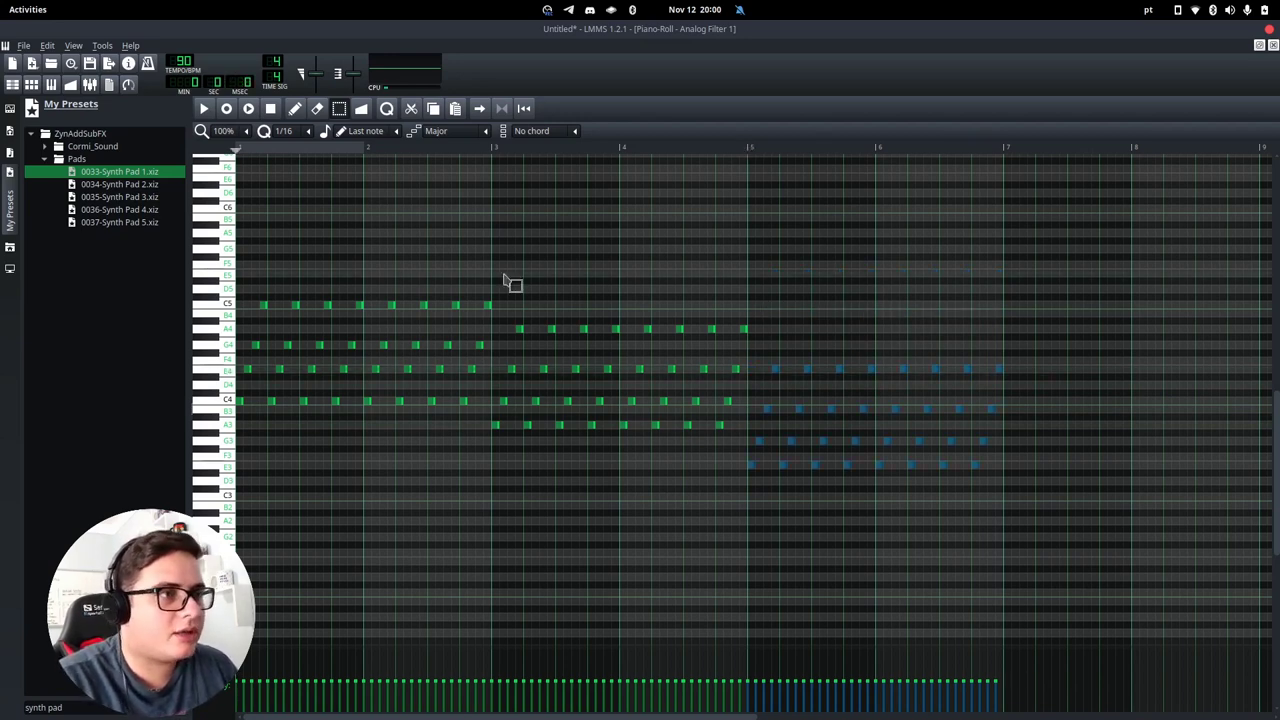
key(Down)
key(Down)
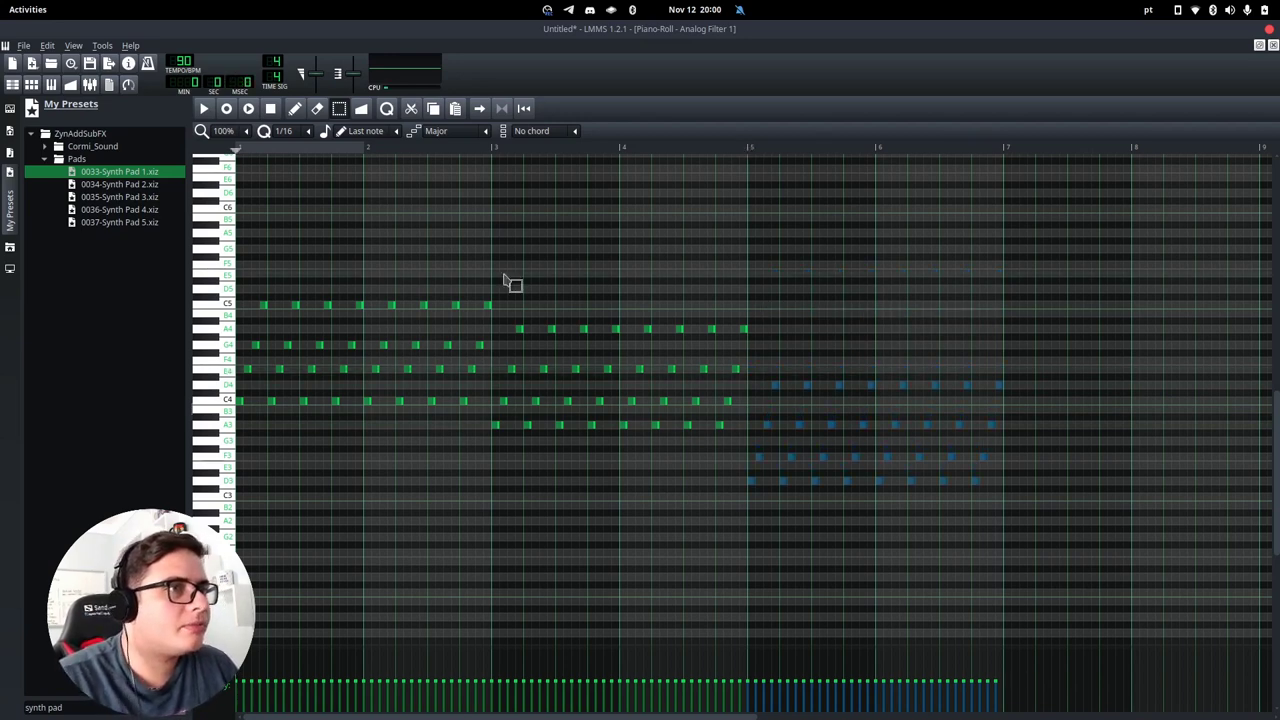
click(743, 148)
key(space)
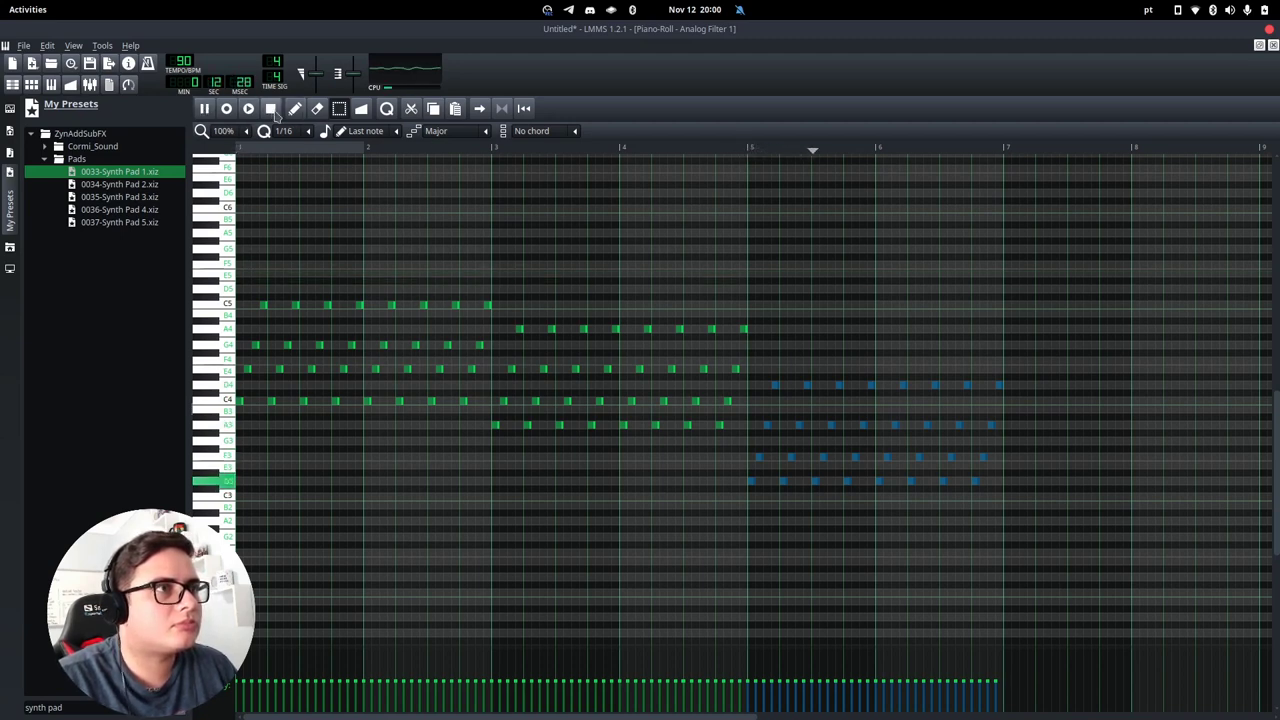
click(270, 109)
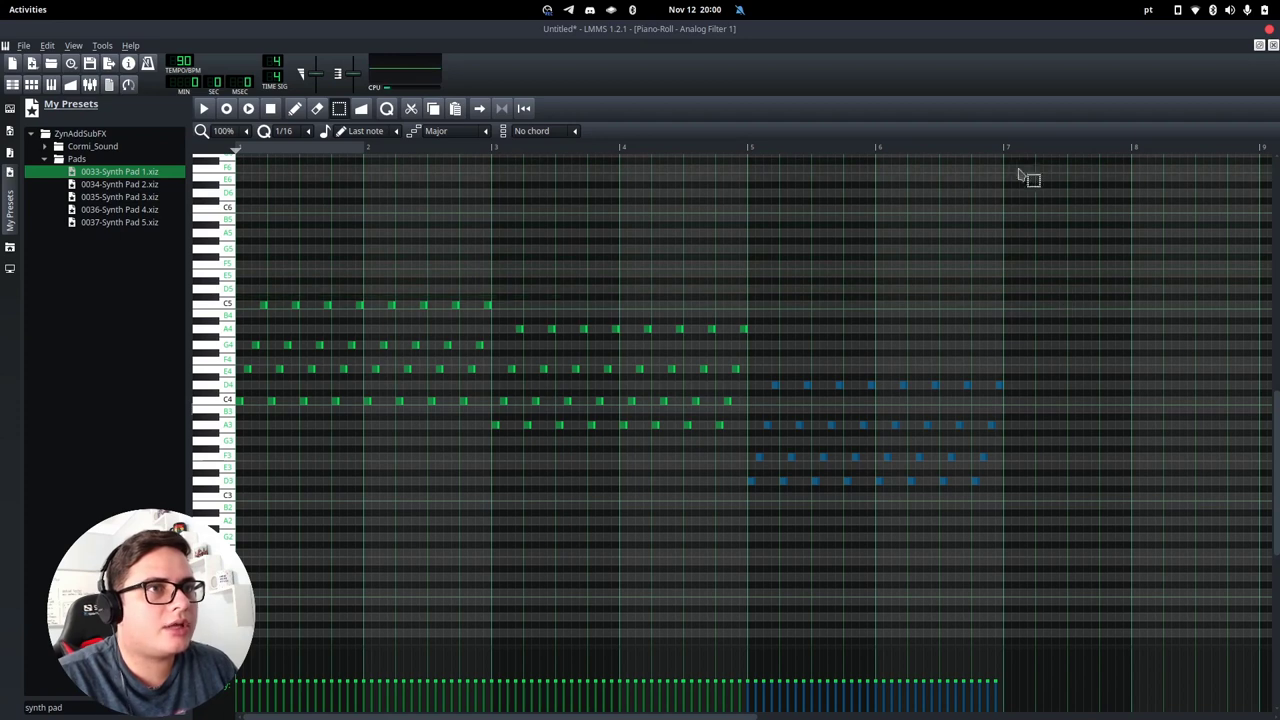
Step: Paste the arpeggio into bars 7–8 and transpose it up so that it starts on B3
key(ctrl+v)
key(Up)
key(Up)
key(Up)
key(Up)
key(Up)
key(Up)
key(Up)
key(Up)
key(Up)
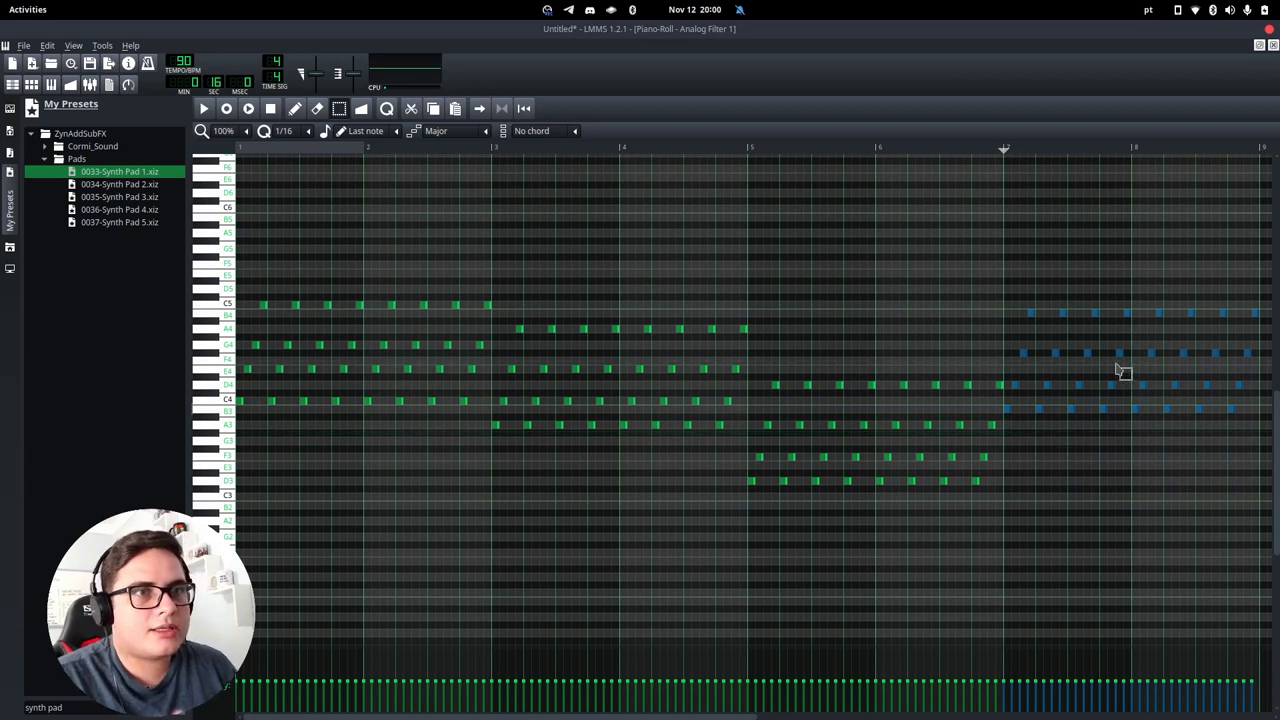
Step: Select only the F#4 notes in bars 7–8 and raise them one semitone to G4
click(1230, 372)
drag(1269, 374, 1004, 349)
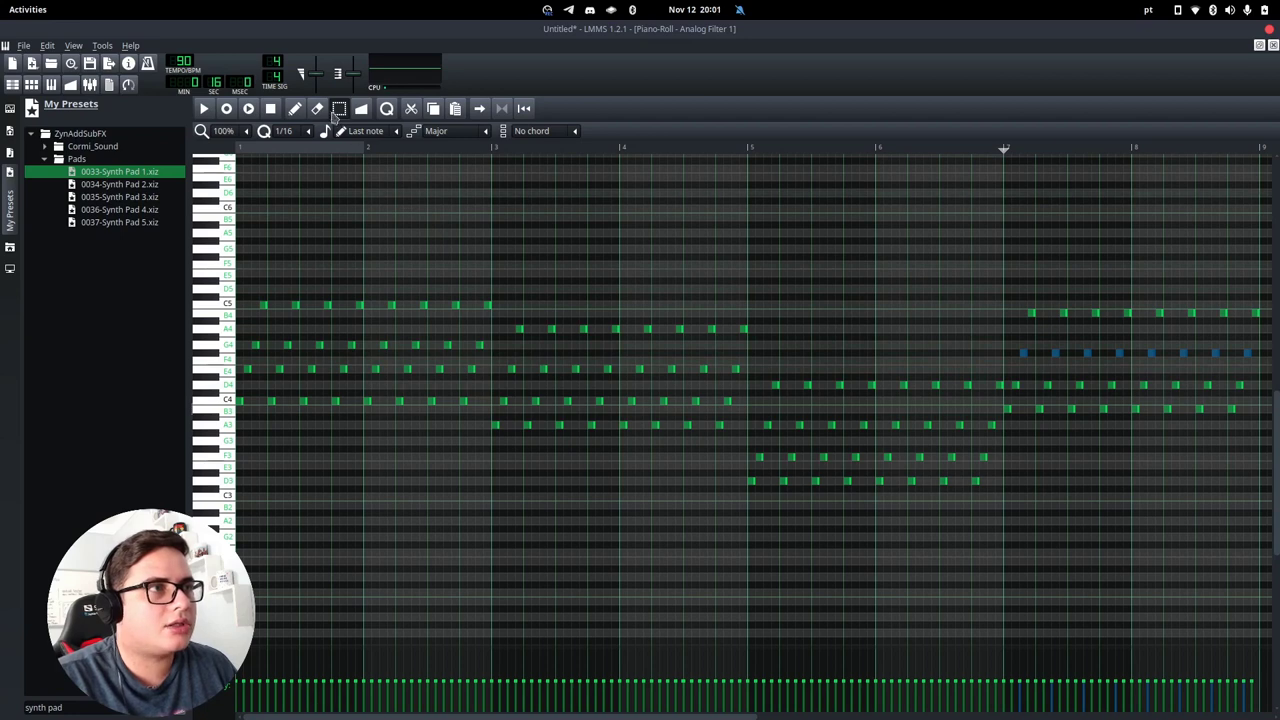
click(295, 108)
drag(1023, 353, 1020, 346)
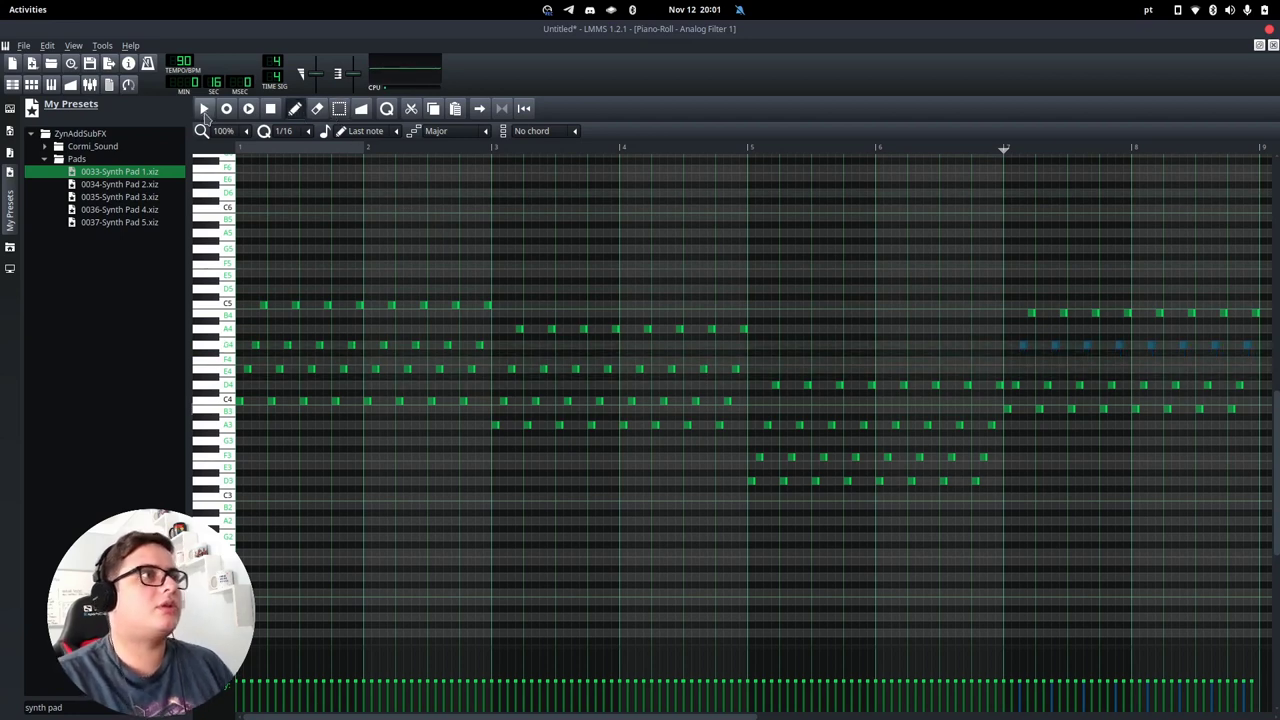
Step: Return to the song arrangement and duplicate the eight-bar Analog Filter 1 clip into bars 9–16
click(1273, 45)
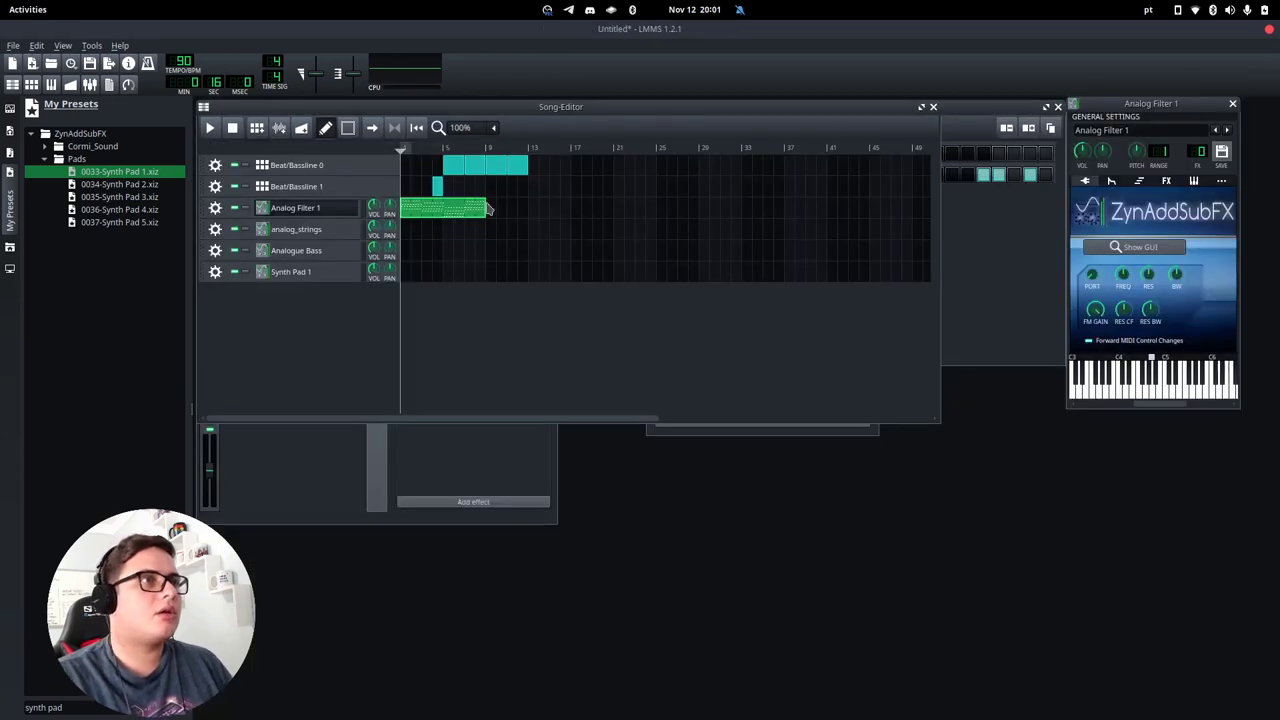
drag(473, 215, 559, 215)
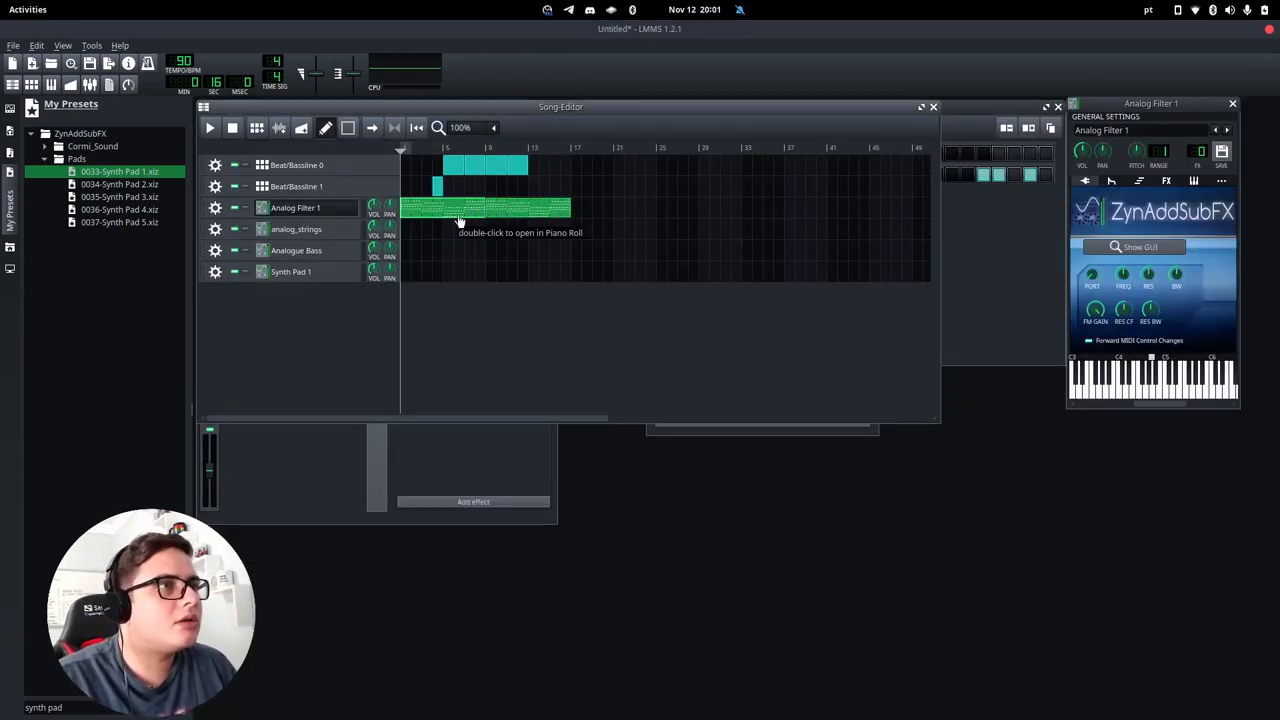
Step: Remove the existing clips from both Beat/Bassline tracks and place a Beat/Bassline 1 clip in bar 8
middle_click(436, 188)
middle_click(448, 170)
middle_click(468, 174)
middle_click(490, 168)
middle_click(518, 170)
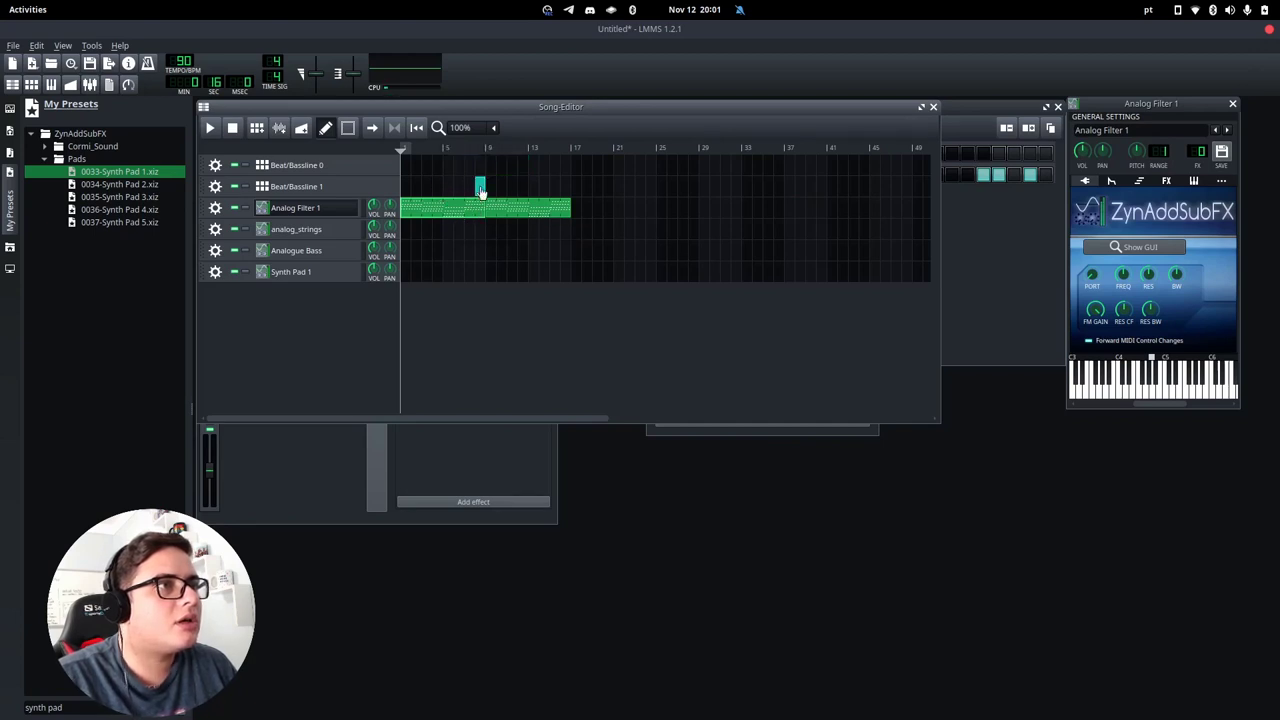
Step: Fill bars 9–16 of Beat/Bassline 0 with four consecutive two-bar clips and play the song back
click(494, 168)
click(516, 168)
click(538, 168)
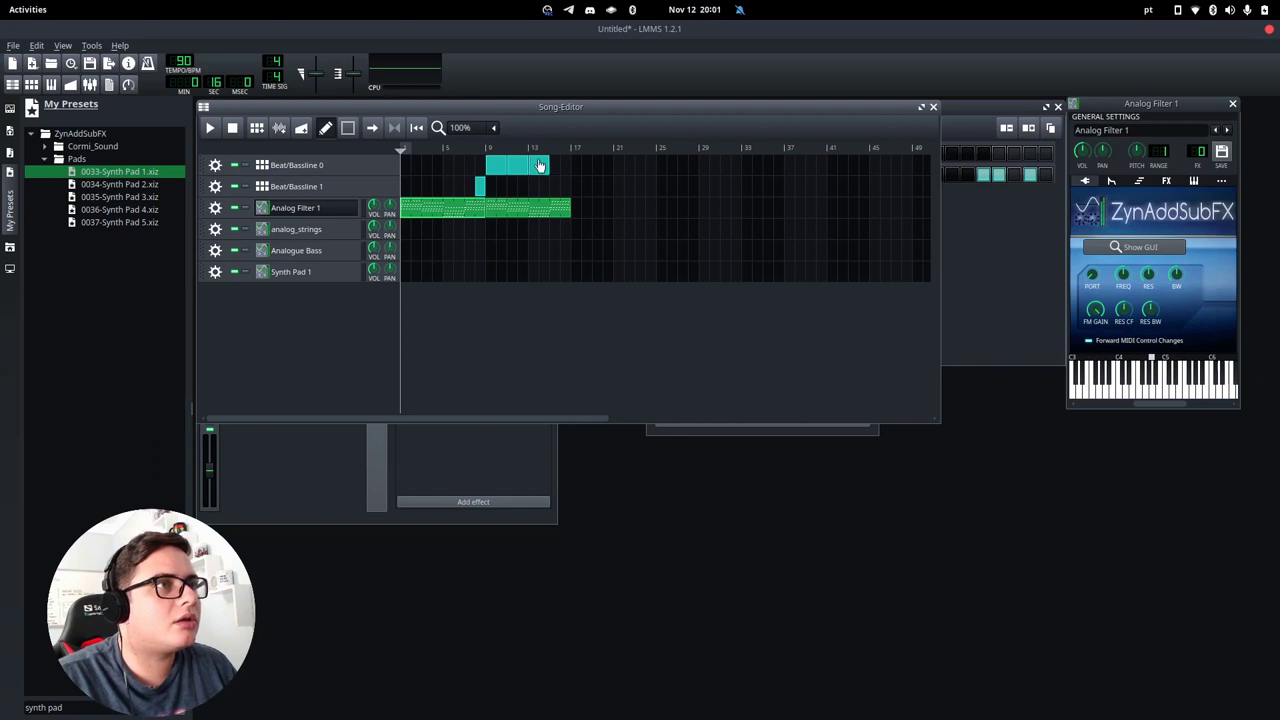
click(568, 168)
drag(566, 170, 556, 170)
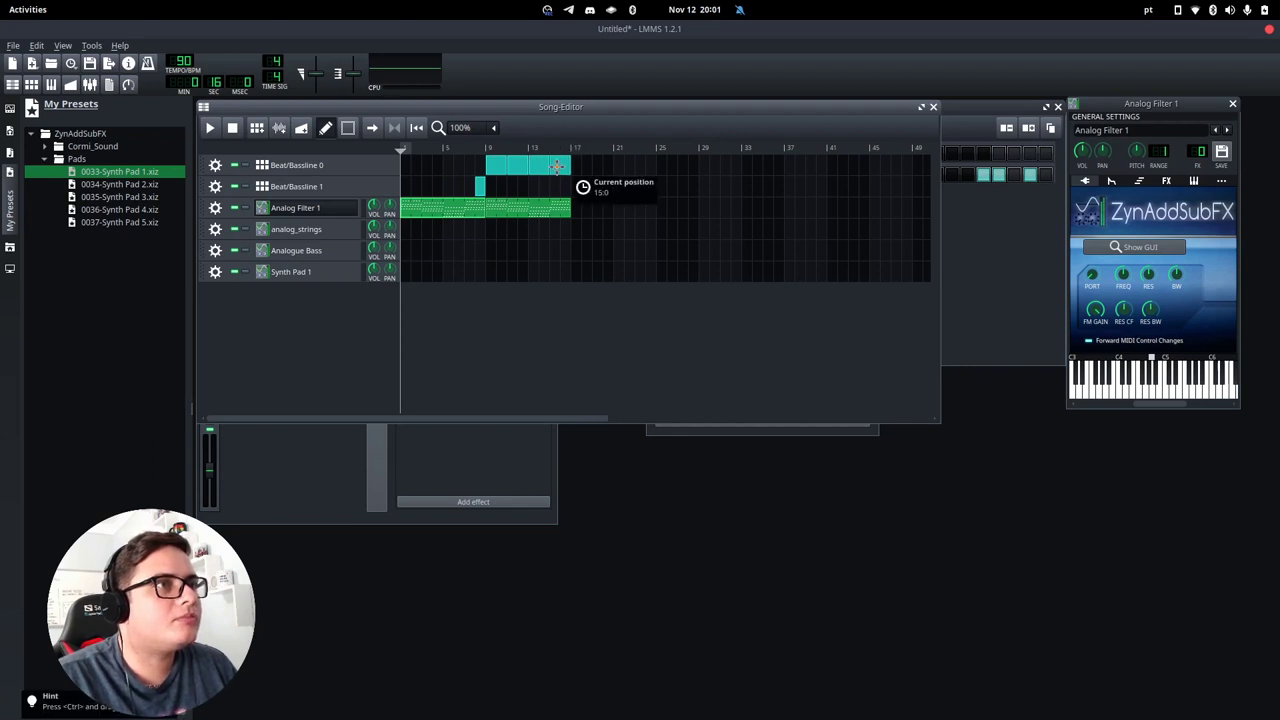
click(212, 127)
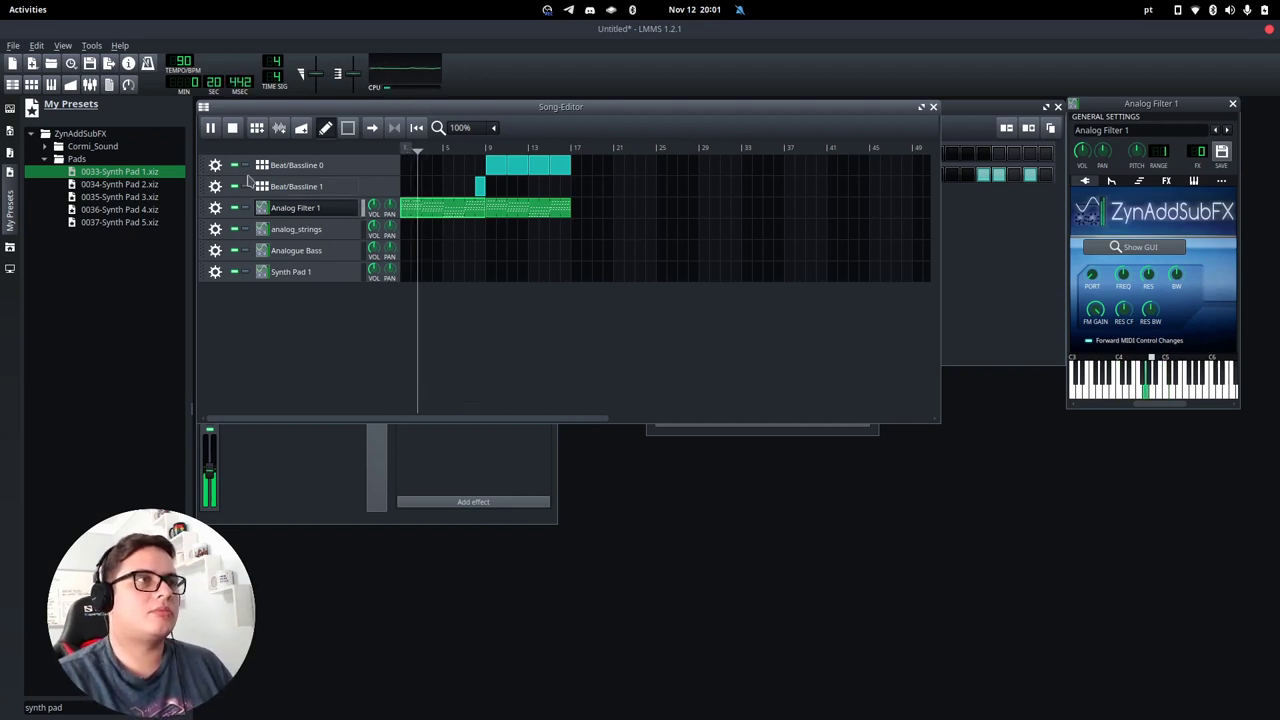
key(space)
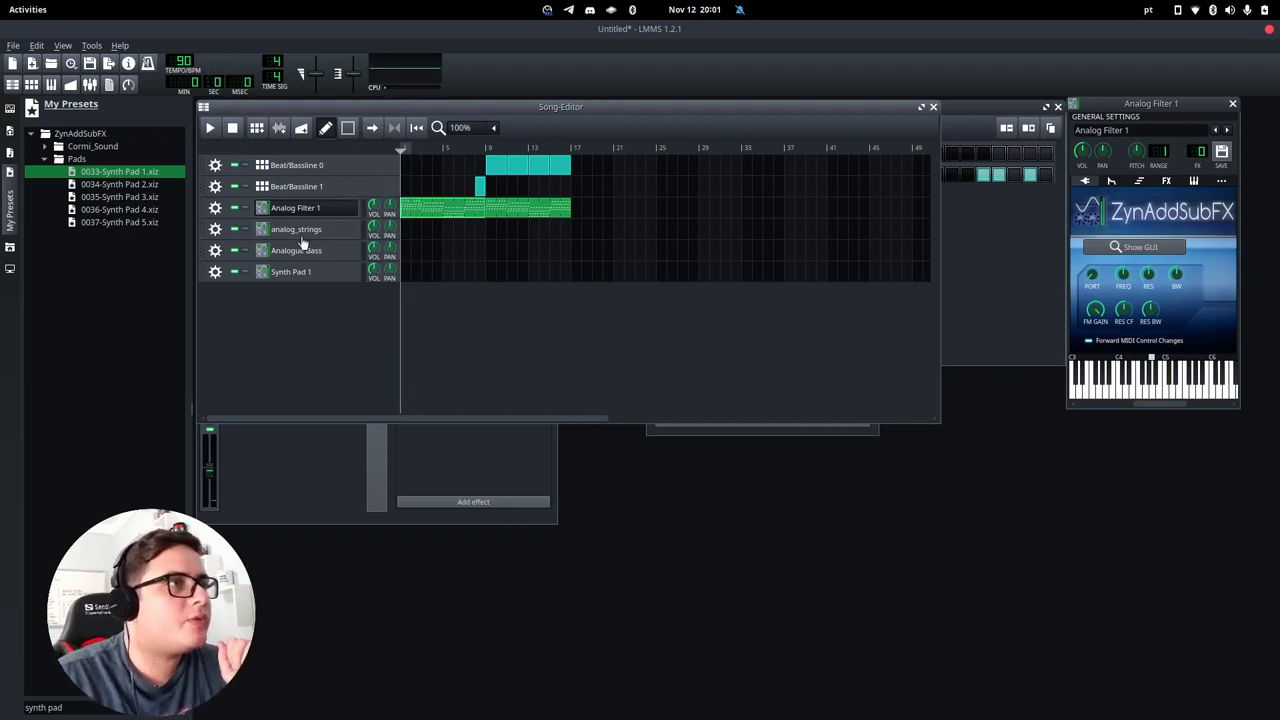
Step: Create an analog_strings pattern with two-bar notes C3 in bars 1–2 and A2 in bars 3–4
double_click(405, 230)
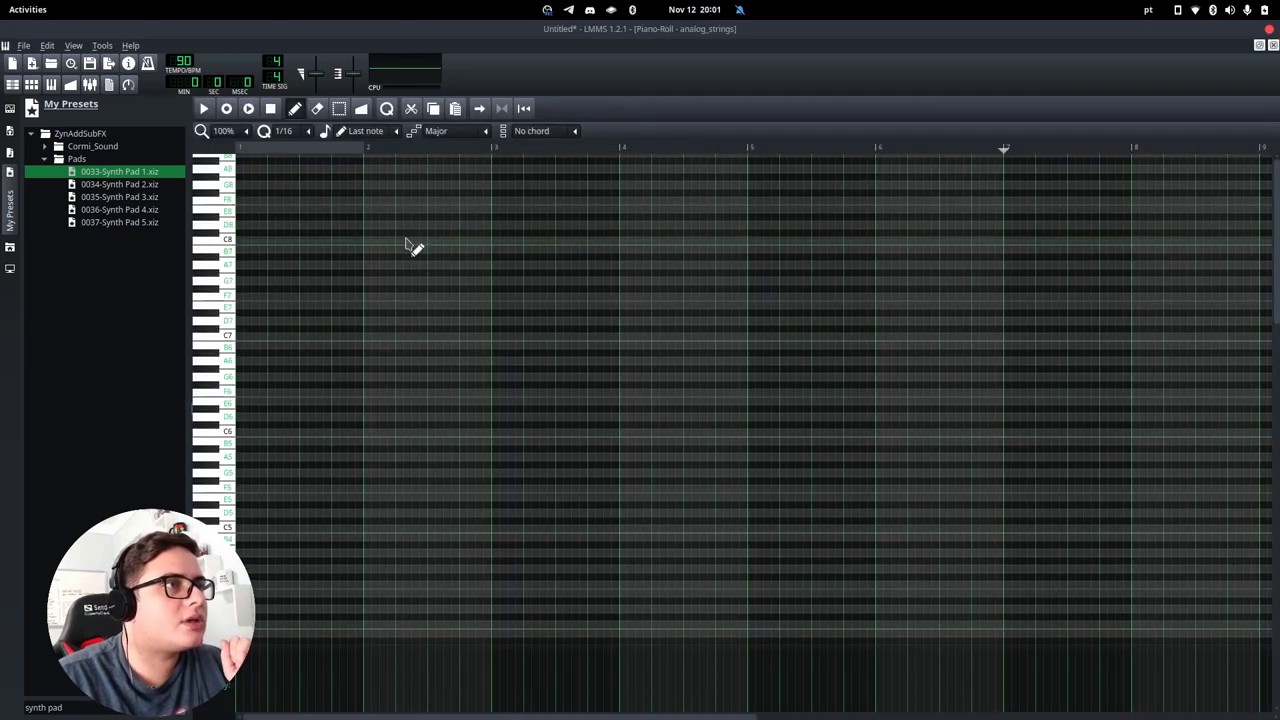
scroll(255, 475, down, 5)
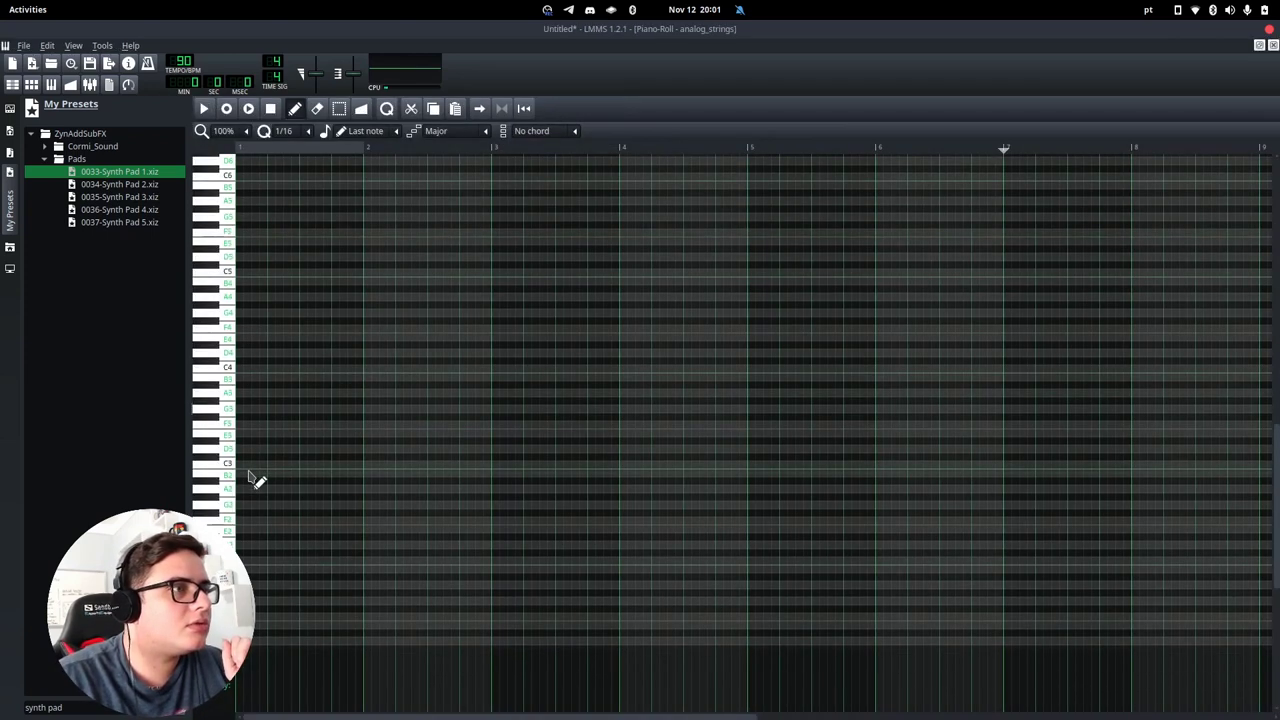
mouse_move(248, 377)
mouse_down()
mouse_move(513, 385)
mouse_move(492, 372)
mouse_move(446, 483)
mouse_move(435, 467)
mouse_up()
click(448, 370)
click(495, 490)
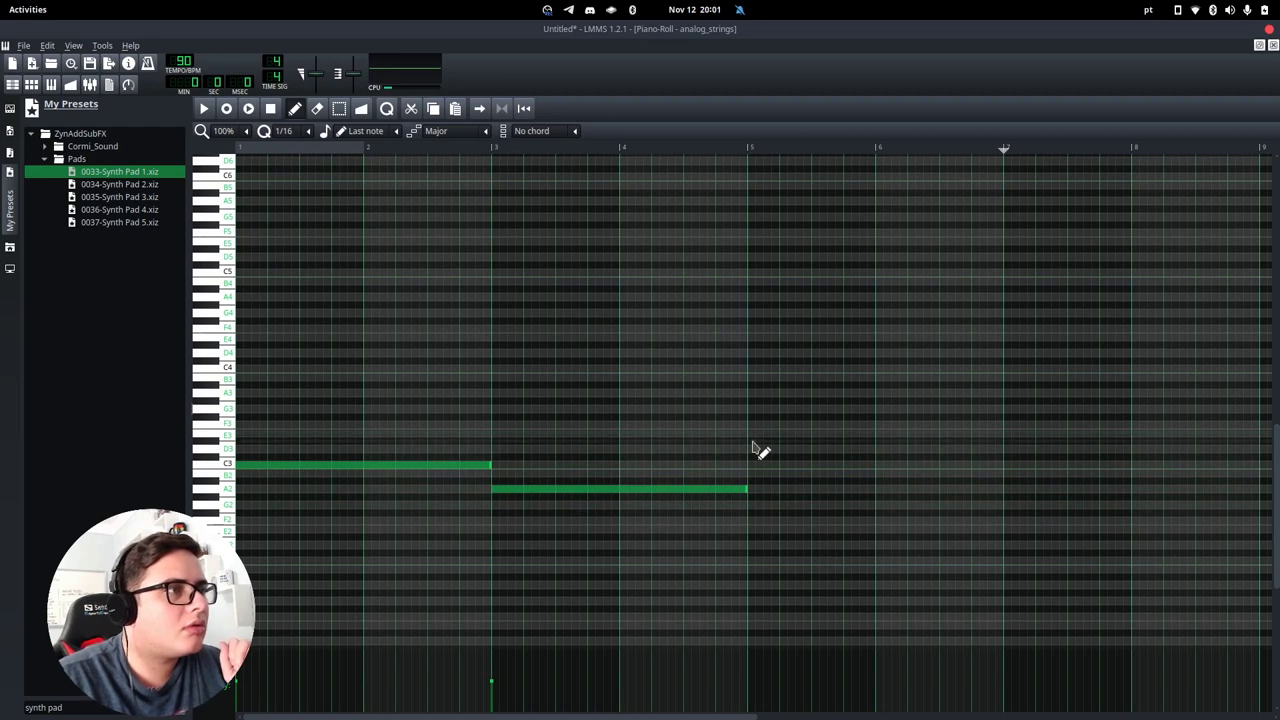
Step: Continue the strings line with two-bar notes E3 in bars 5–6 and B2 in bars 7–8
click(749, 451)
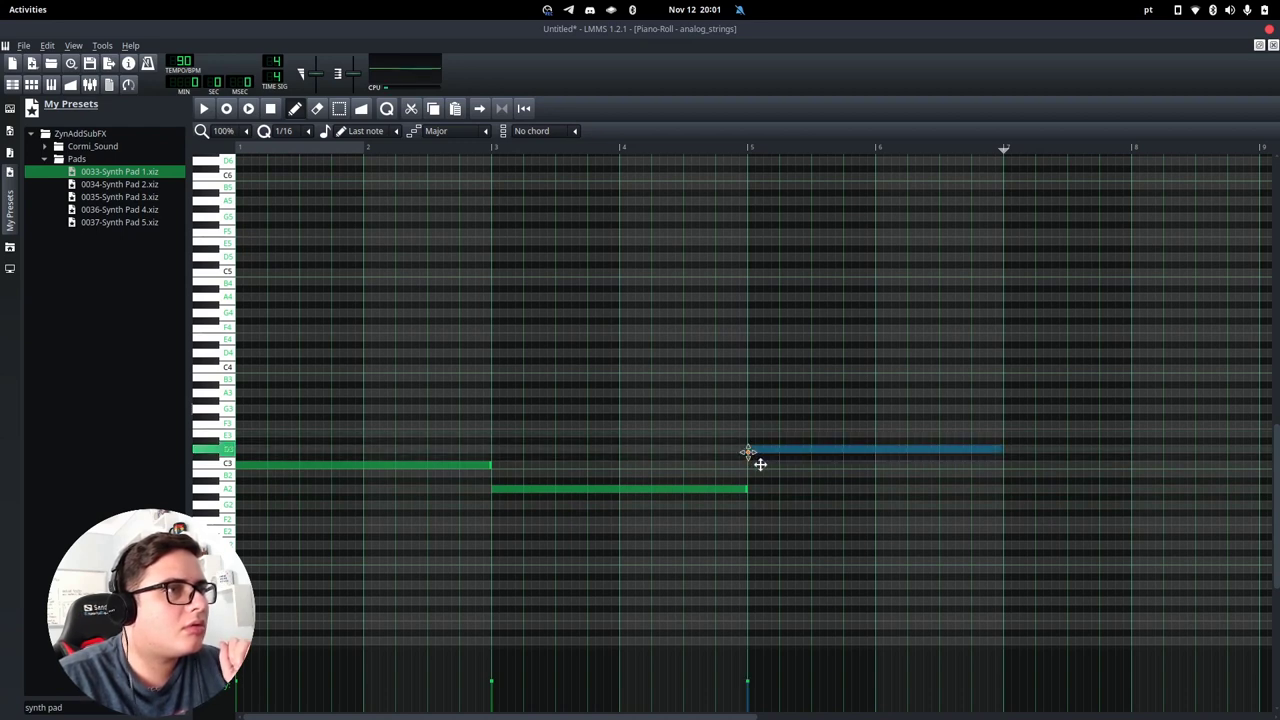
drag(748, 452, 750, 436)
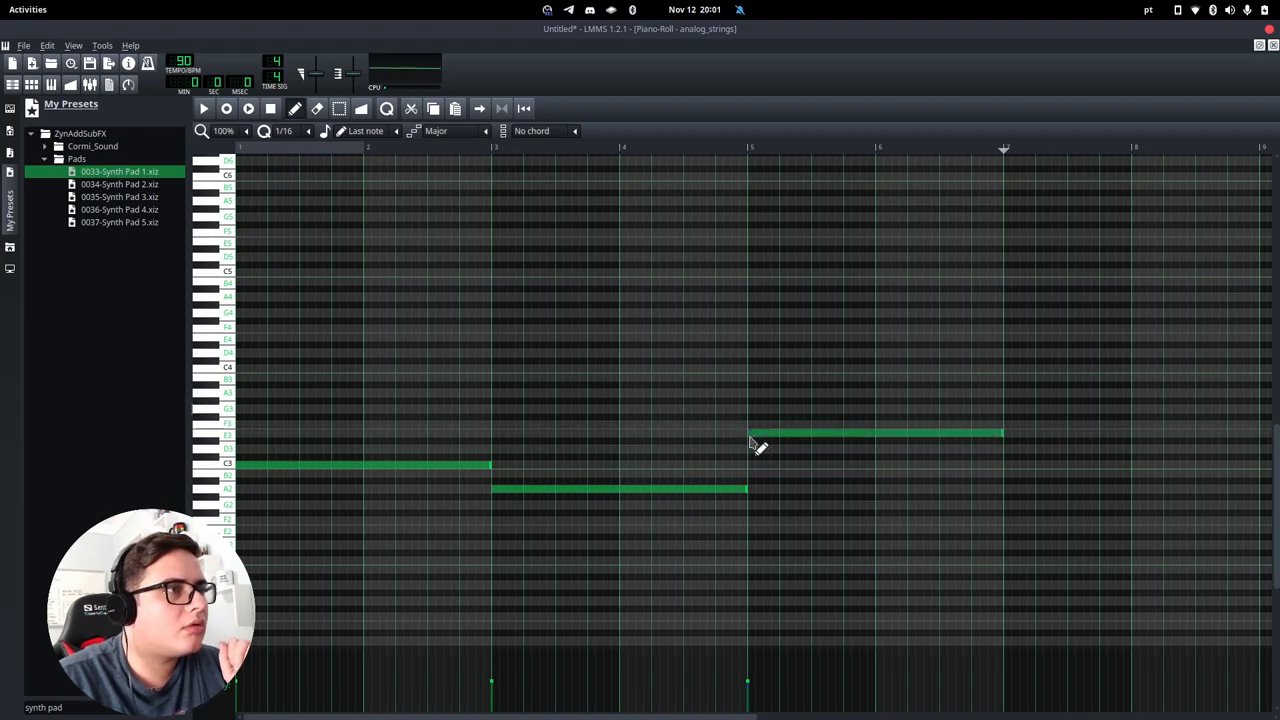
click(1006, 473)
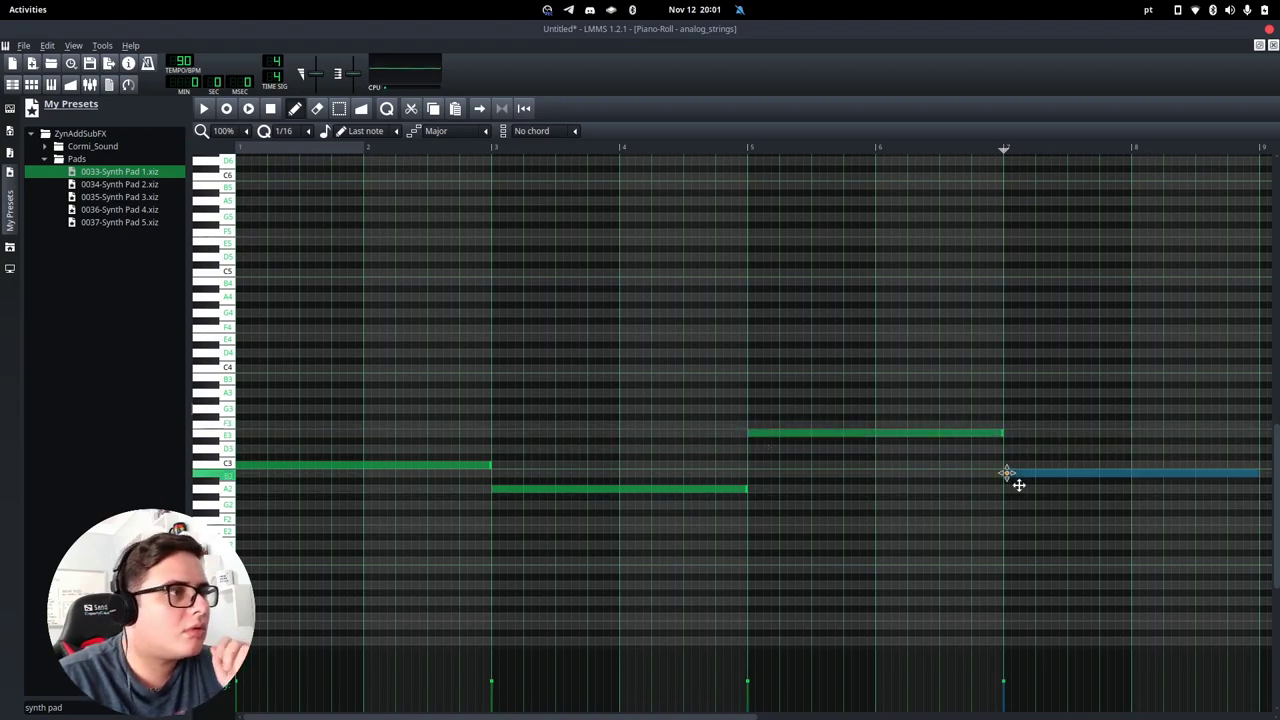
Step: Play the strings pattern back and lower the note in bars 5–6 to D3
click(248, 109)
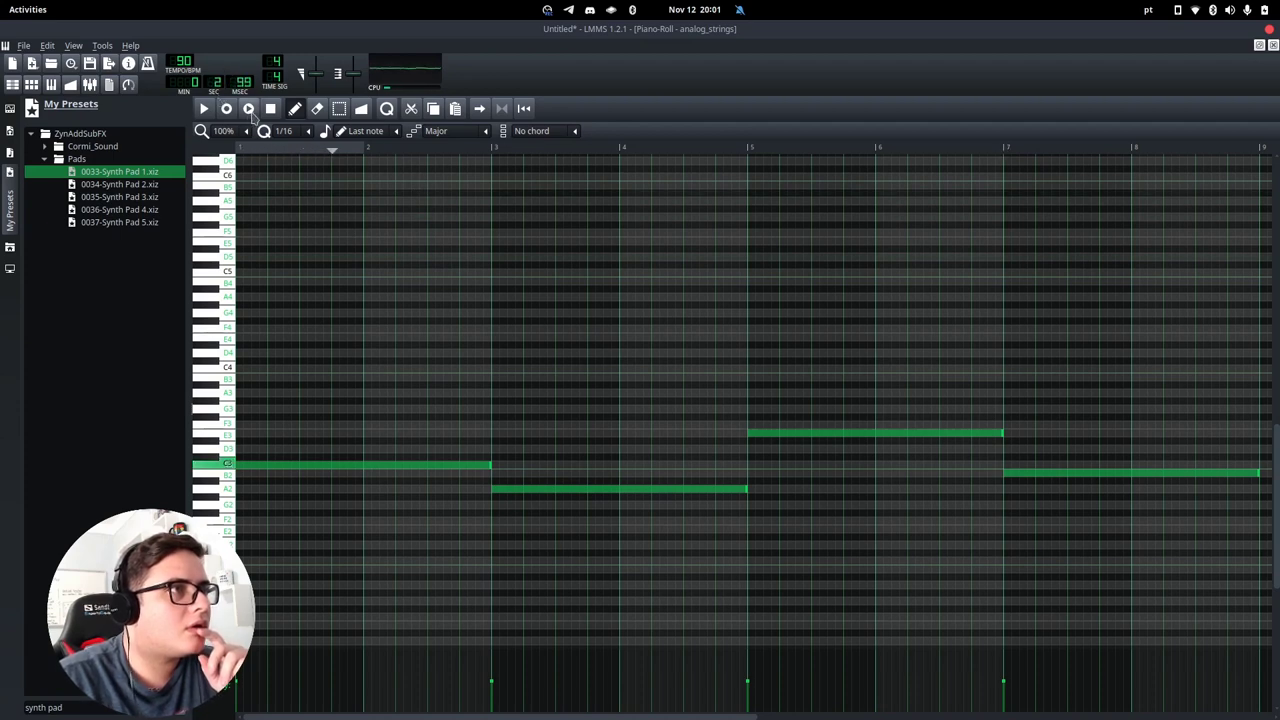
click(272, 110)
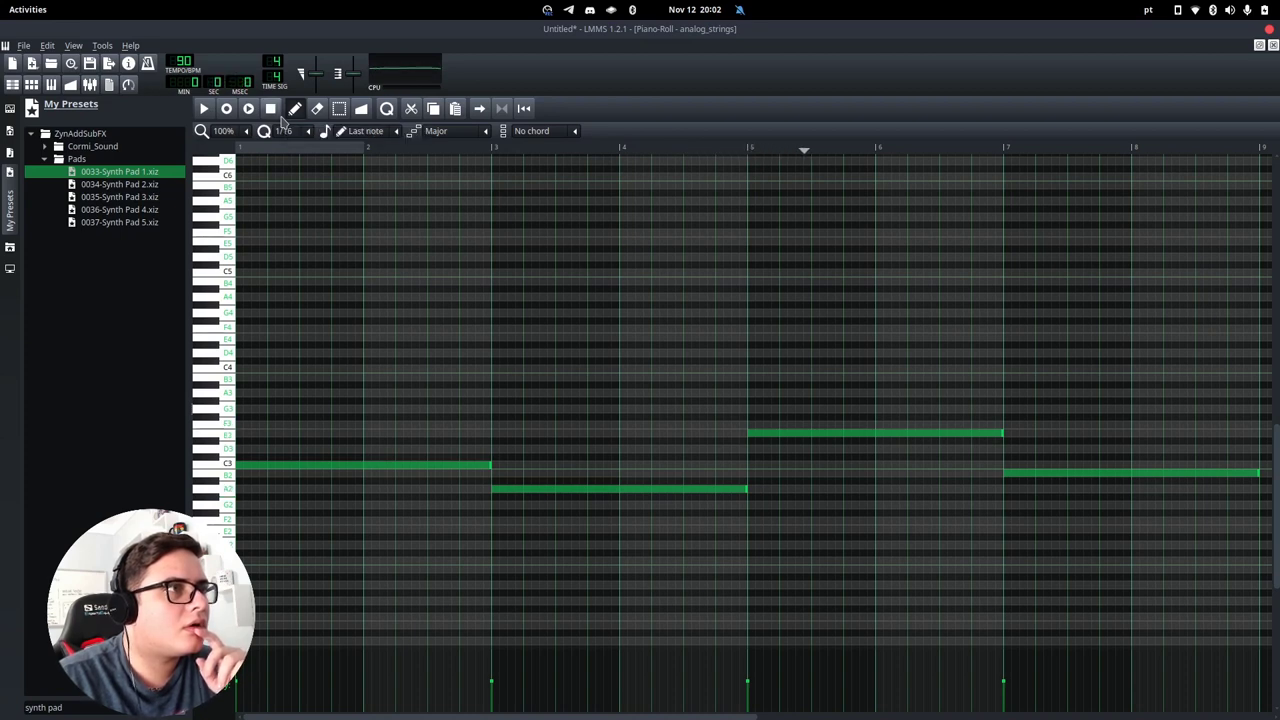
click(776, 433)
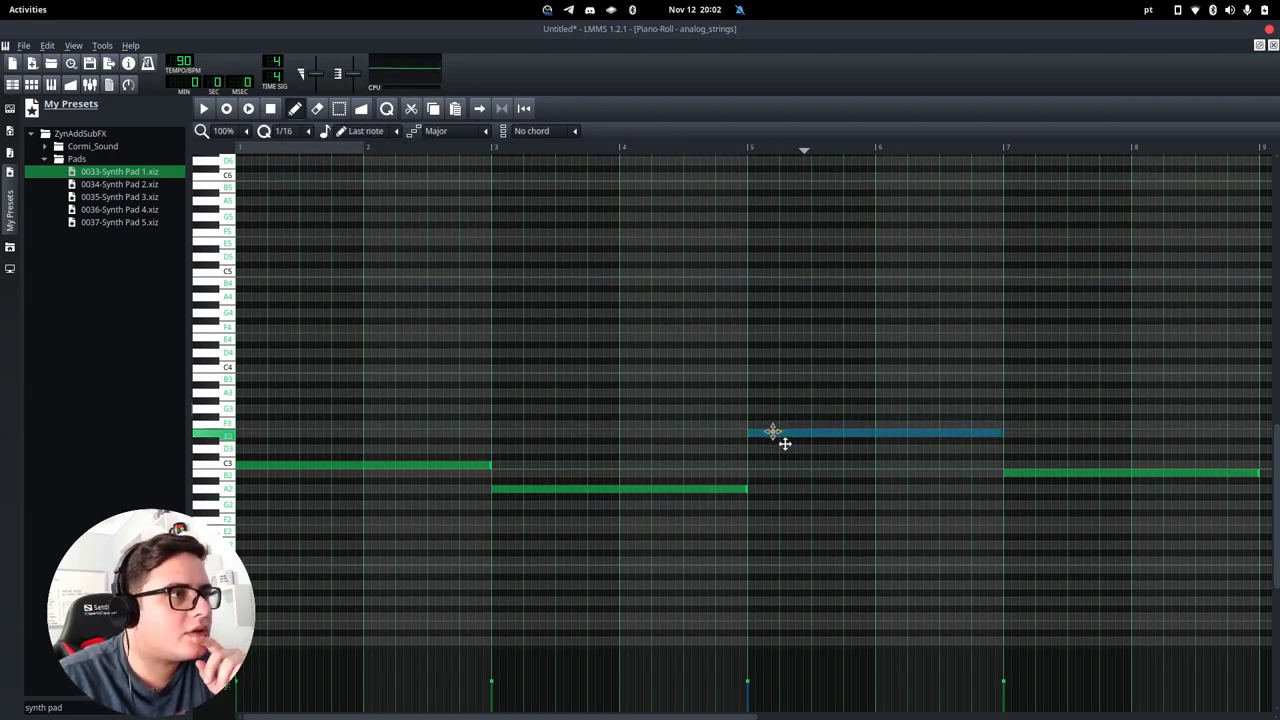
drag(772, 437, 769, 449)
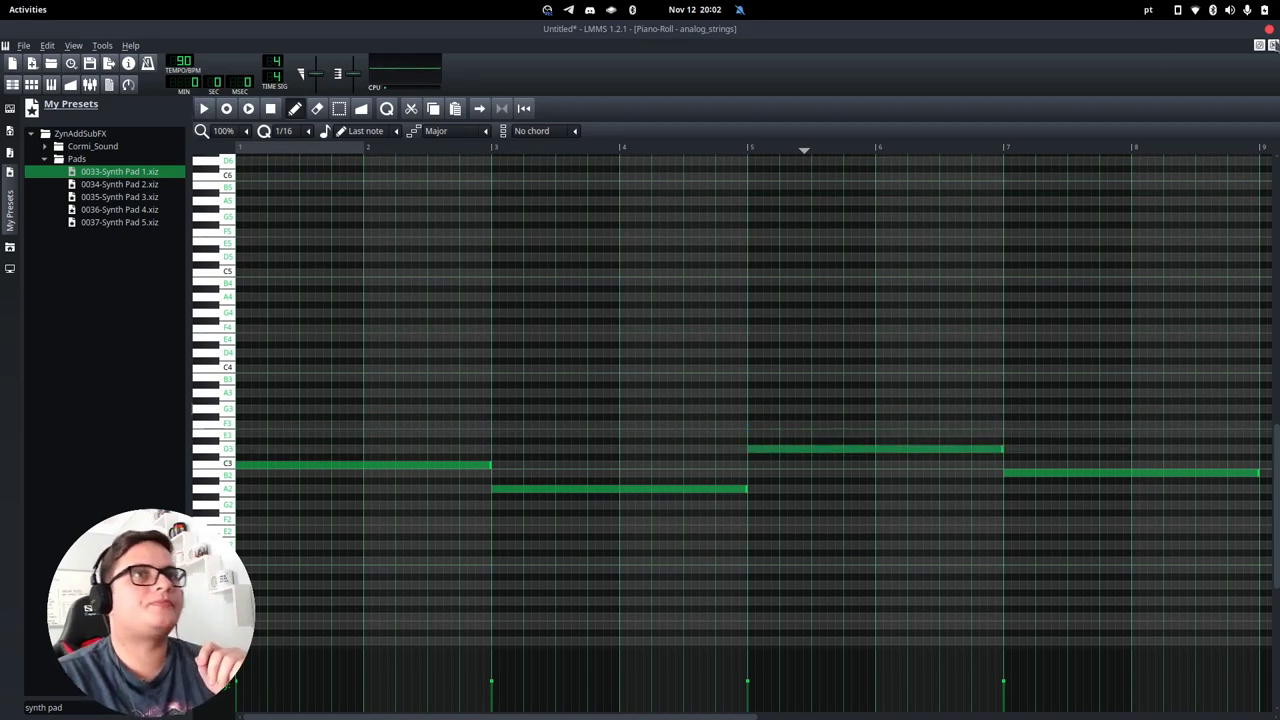
Step: Return to the song arrangement and duplicate the analog_strings pattern into bars 9–16
click(1274, 46)
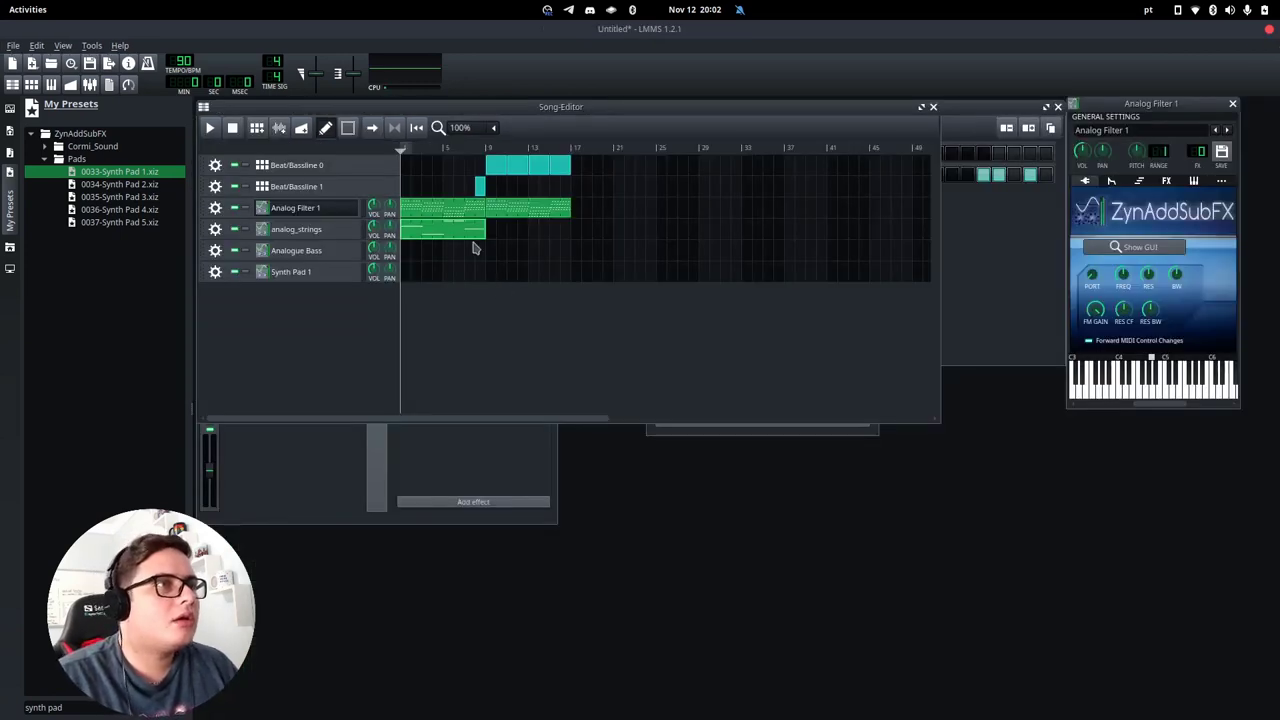
drag(467, 238, 494, 234)
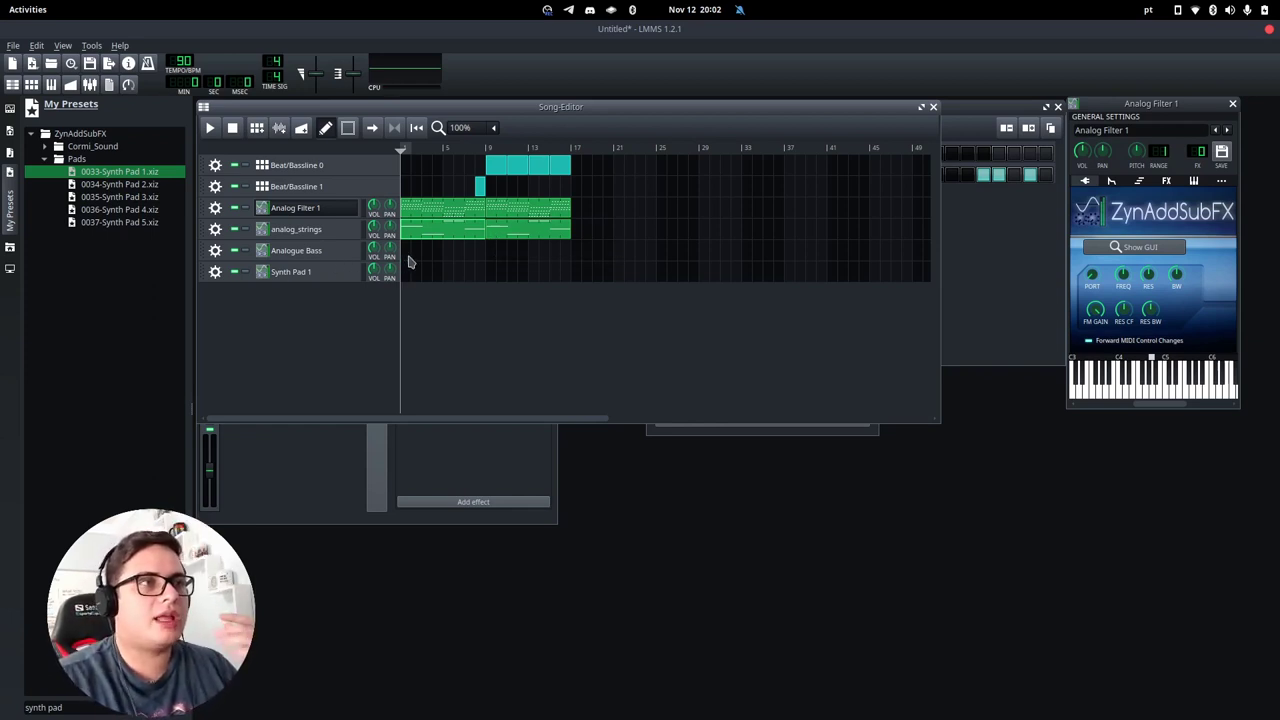
Step: Create an Analogue Bass pattern at bar 9 and enter four consecutive C3 sixteenth notes at its start
click(493, 255)
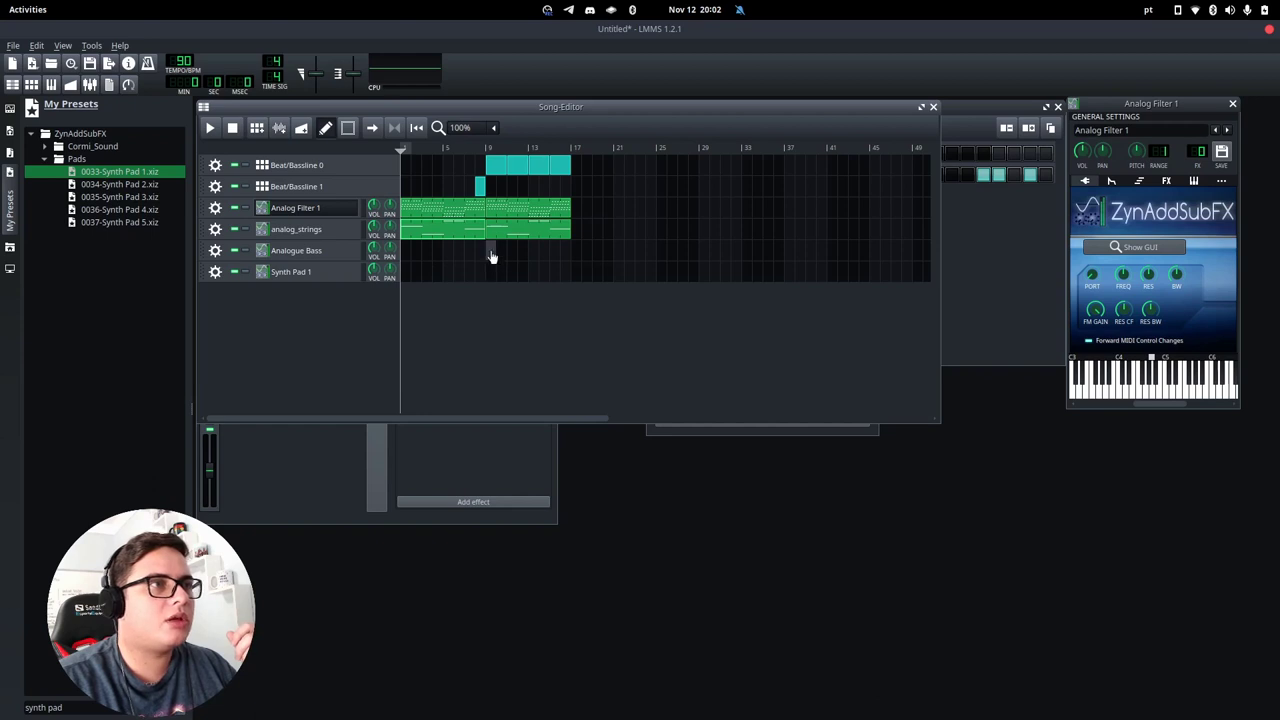
double_click(491, 255)
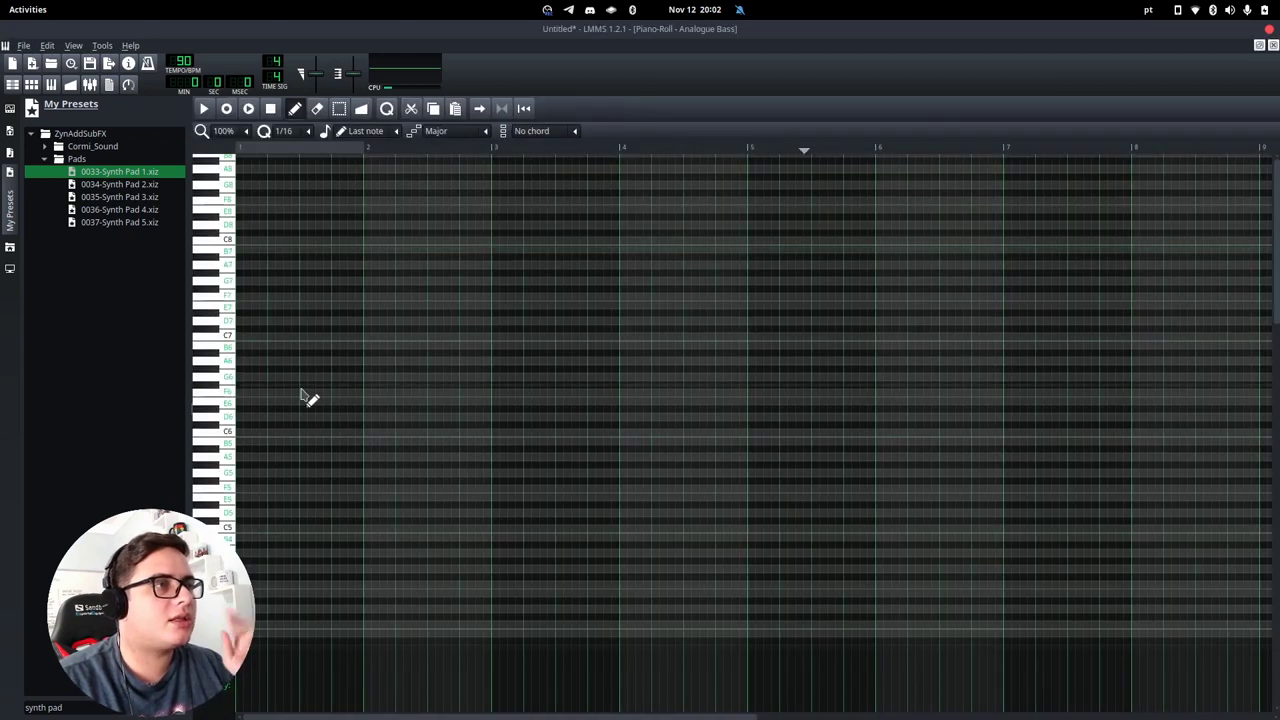
scroll(270, 420, down, 10)
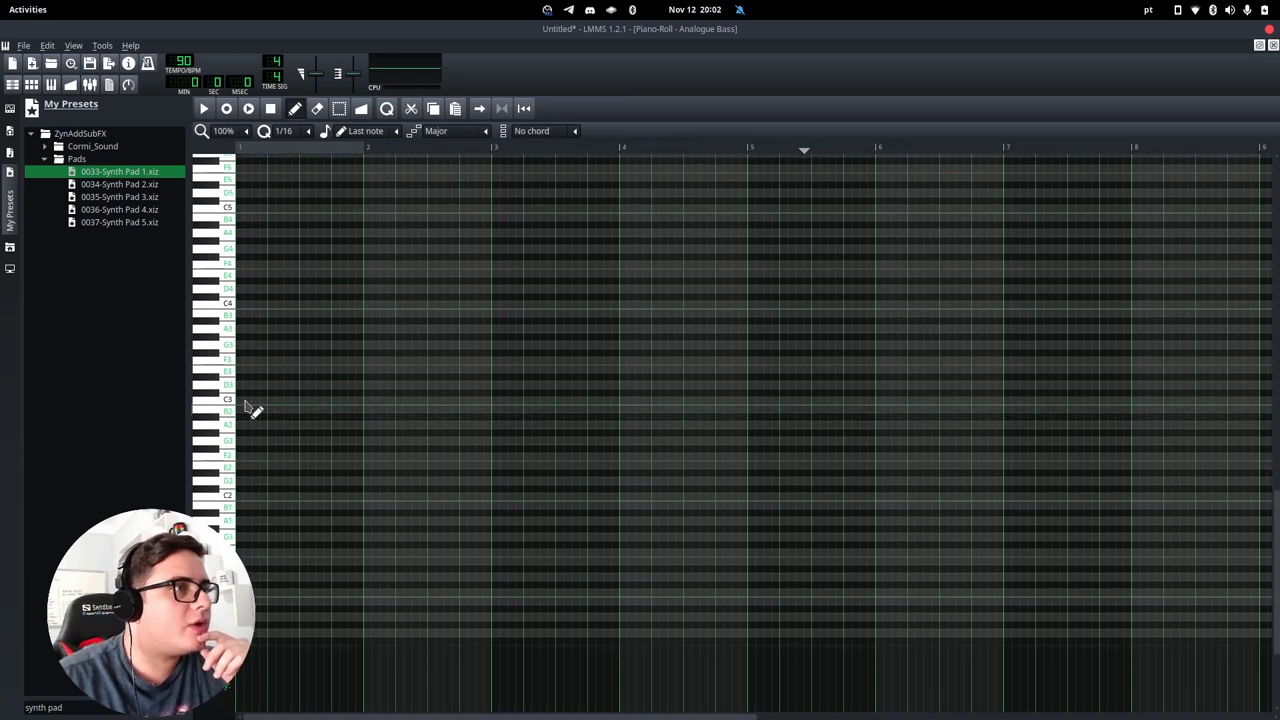
click(243, 402)
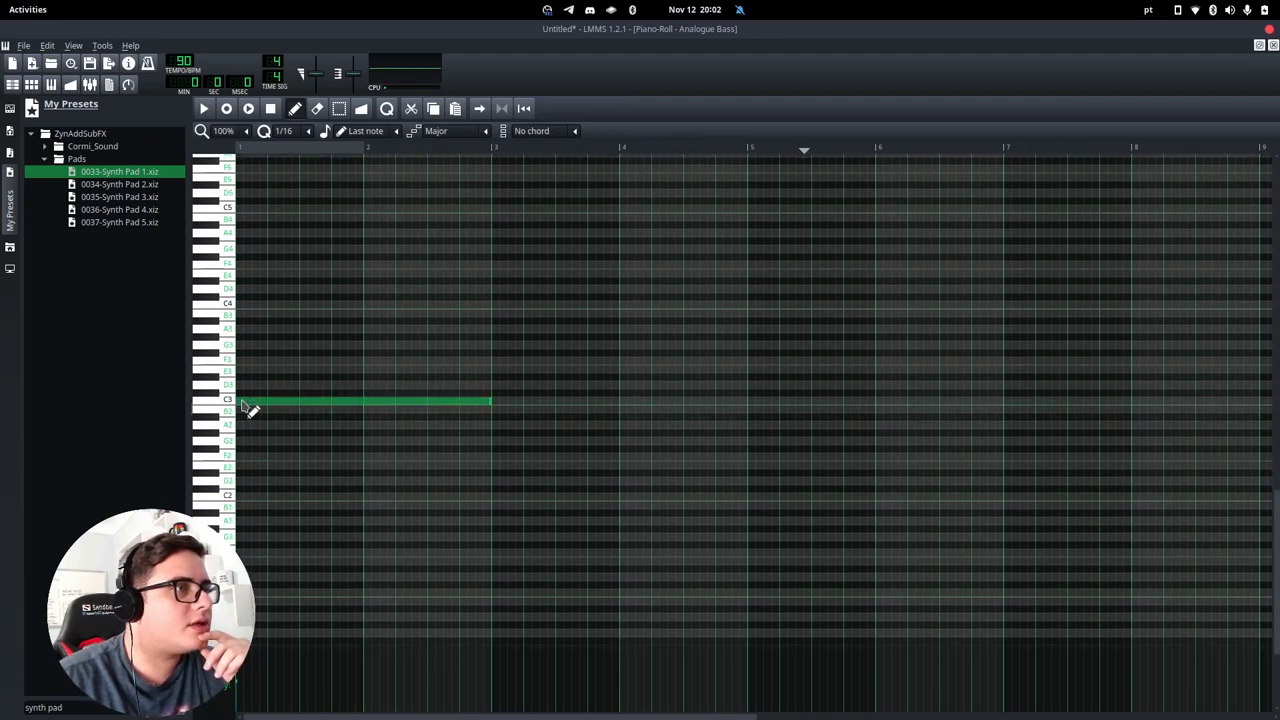
drag(495, 410, 253, 416)
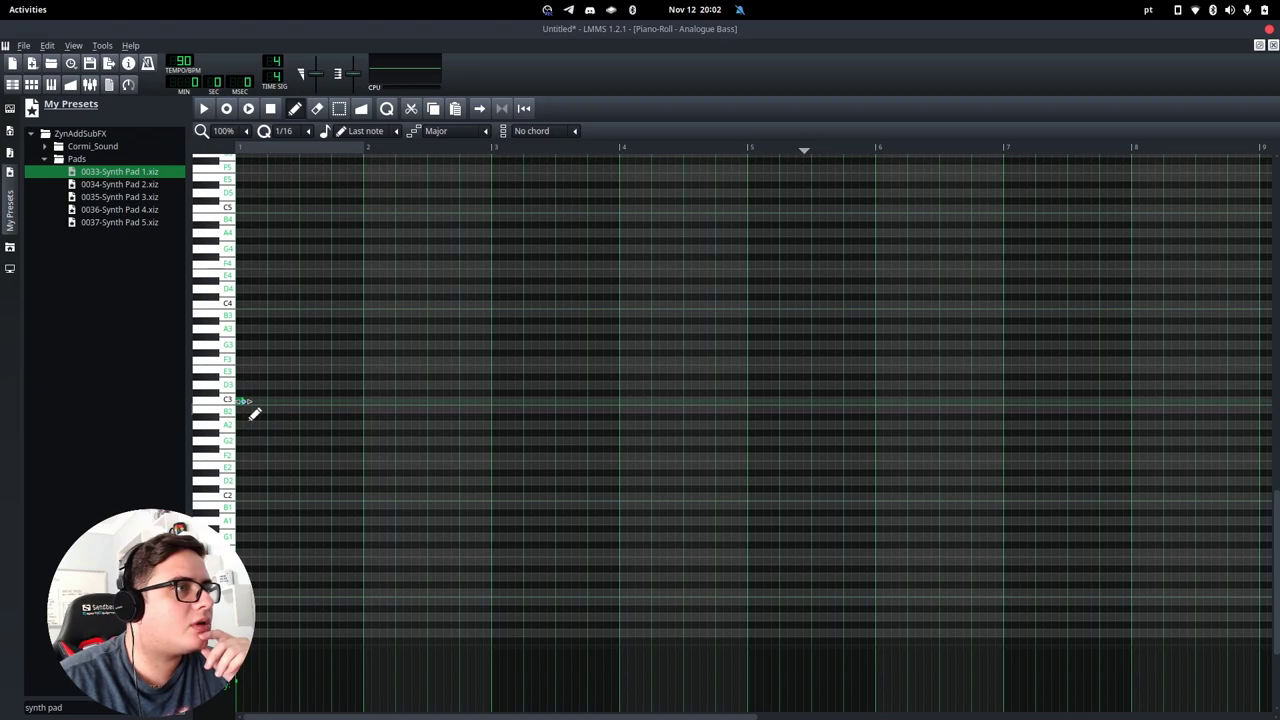
click(248, 401)
click(255, 401)
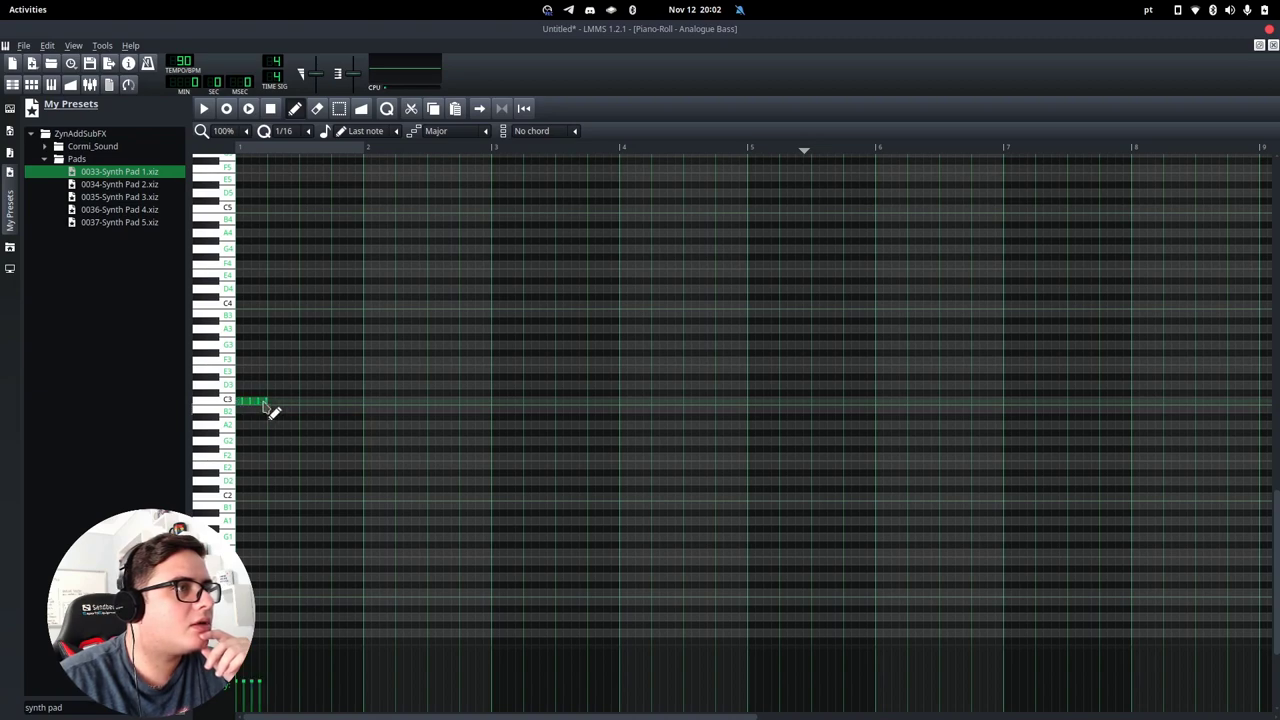
Step: Copy the four C3 bass notes and paste them repeatedly to fill the pattern's first bar
key(ctrl+a)
key(ctrl+c)
key(ctrl+v)
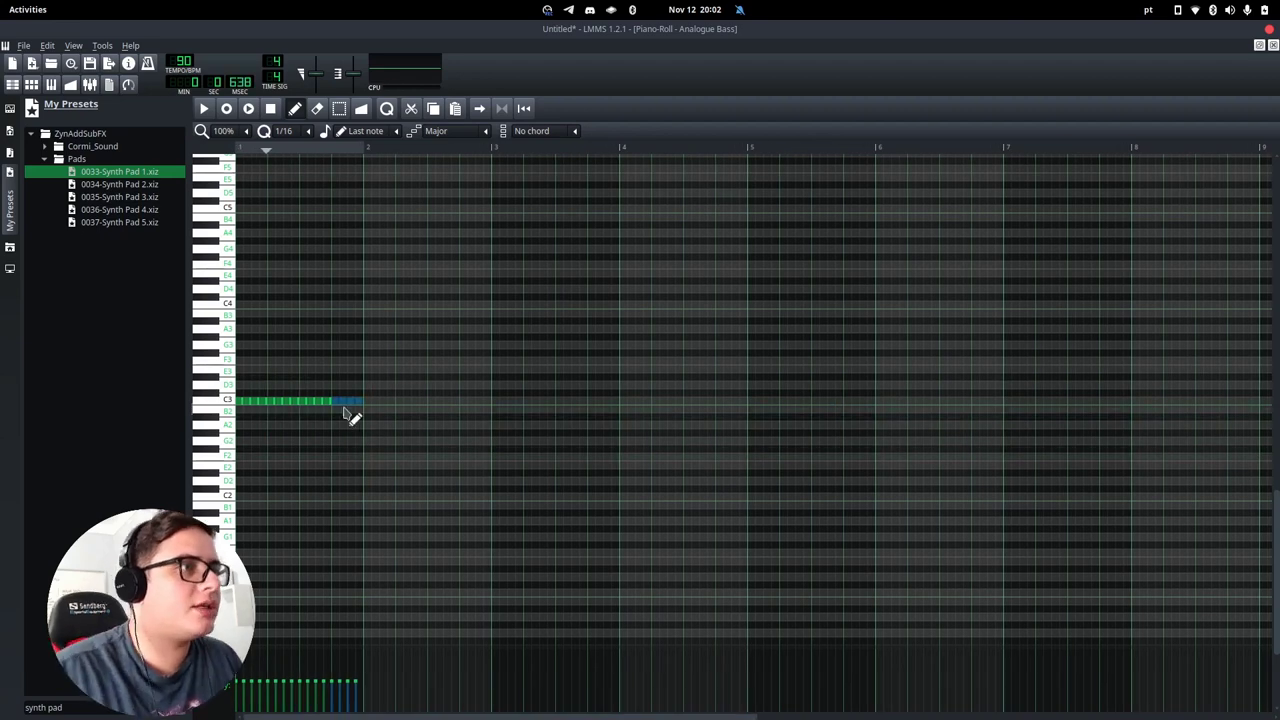
Step: End the first bass bar with a D3 and a B2 note and repeat the figure in bar 2
drag(338, 401, 338, 385)
click(345, 404)
click(353, 370)
right_click(352, 369)
click(463, 401)
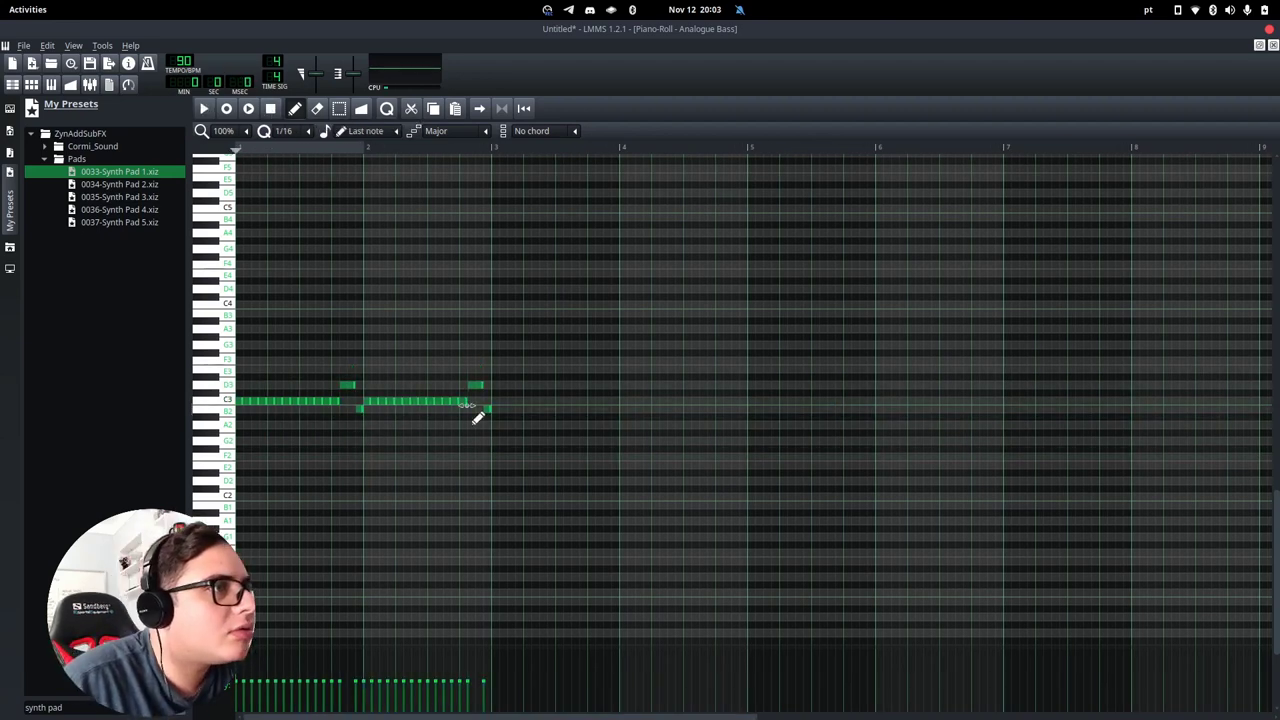
Step: Raise the closing D3 notes to E3 and extend the bass with runs on A2 in bars 3–4, E3 in bars 5–6 and B2 in bars 7–8
drag(347, 385, 347, 369)
click(363, 385)
key(ctrl+v)
key(ctrl+v)
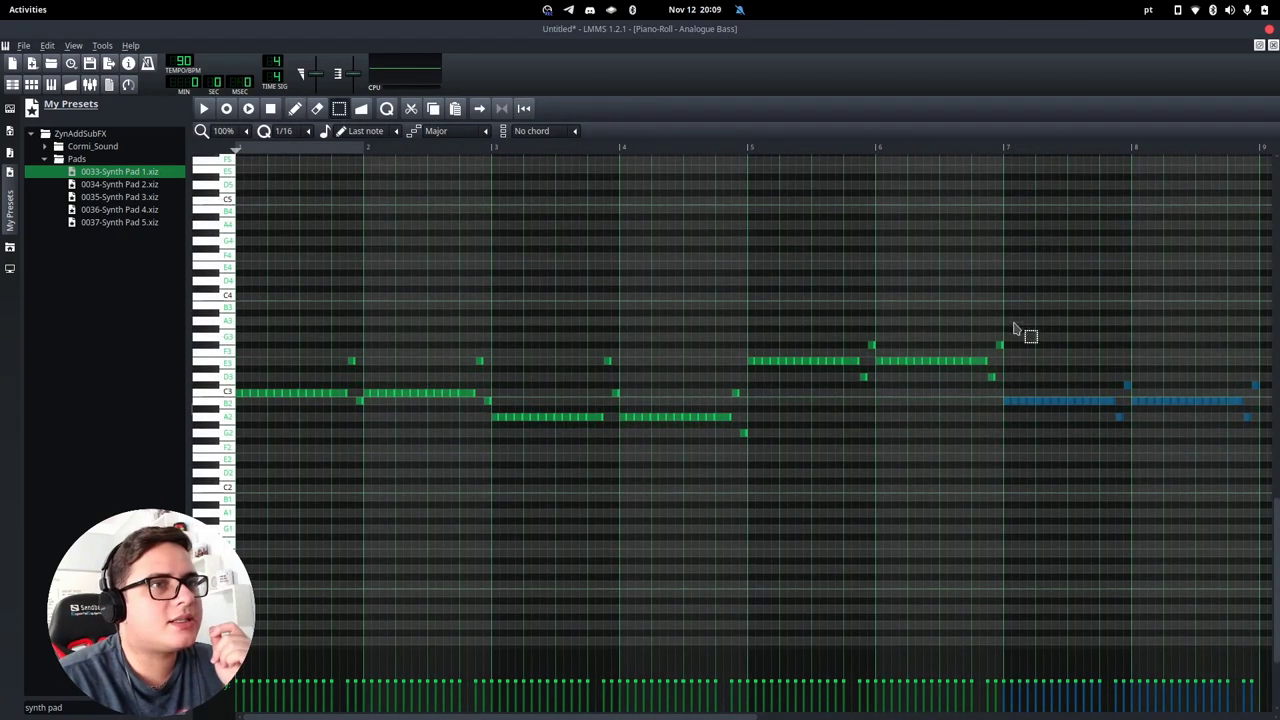
Step: Transpose the bass notes in bars 5–6 down two semitones so the run sits on D3
drag(1010, 330, 745, 388)
key(Down)
key(Down)
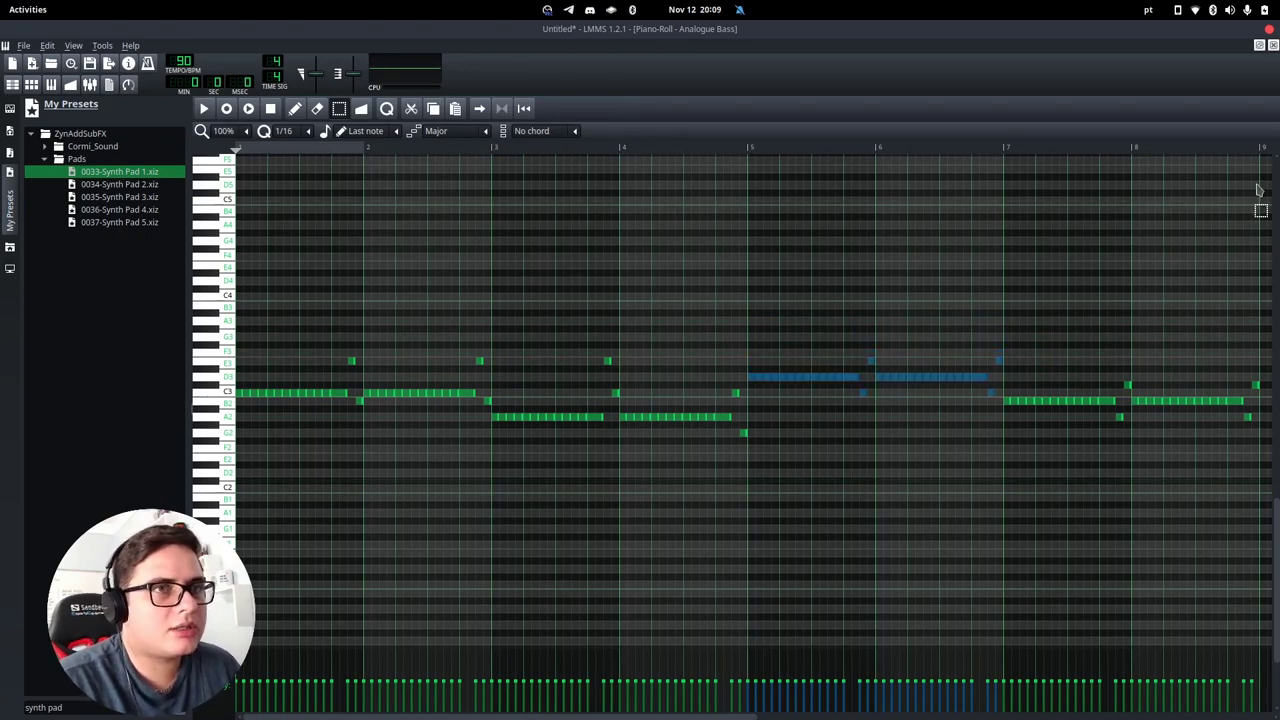
Step: Return to the song arrangement and play it from about bar 12 to hear the new bass part
click(1273, 45)
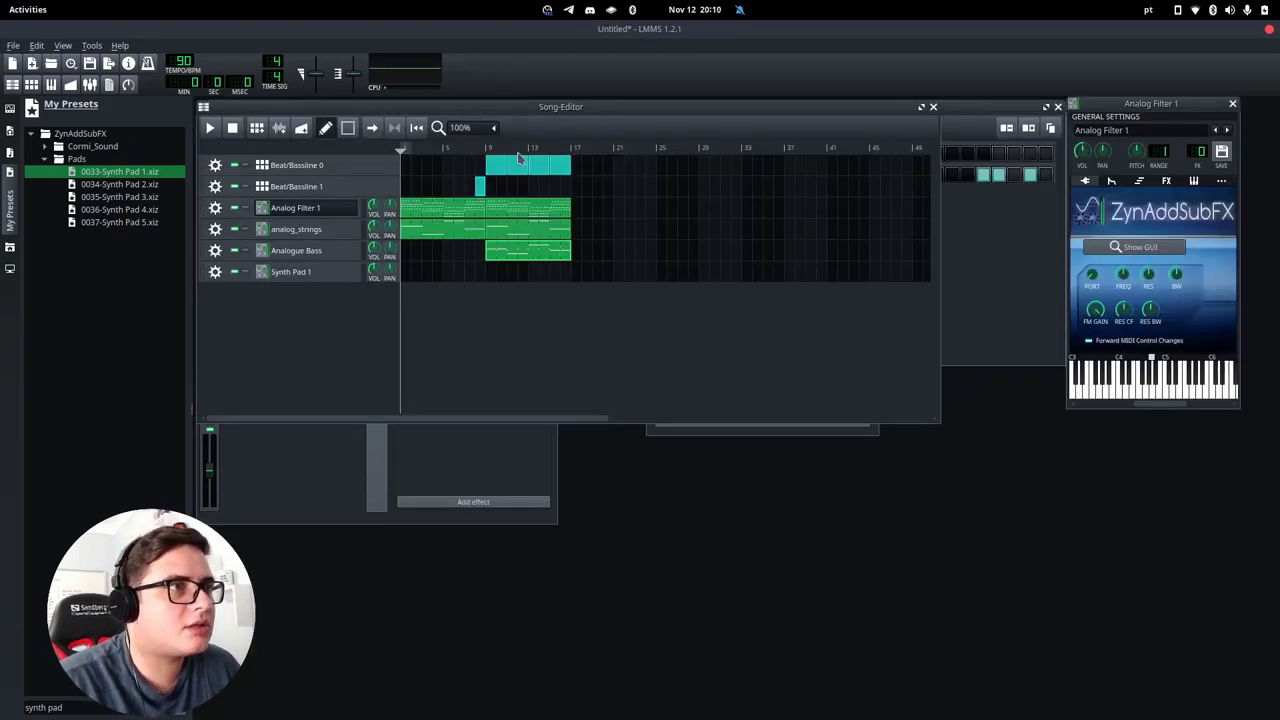
click(522, 149)
click(210, 127)
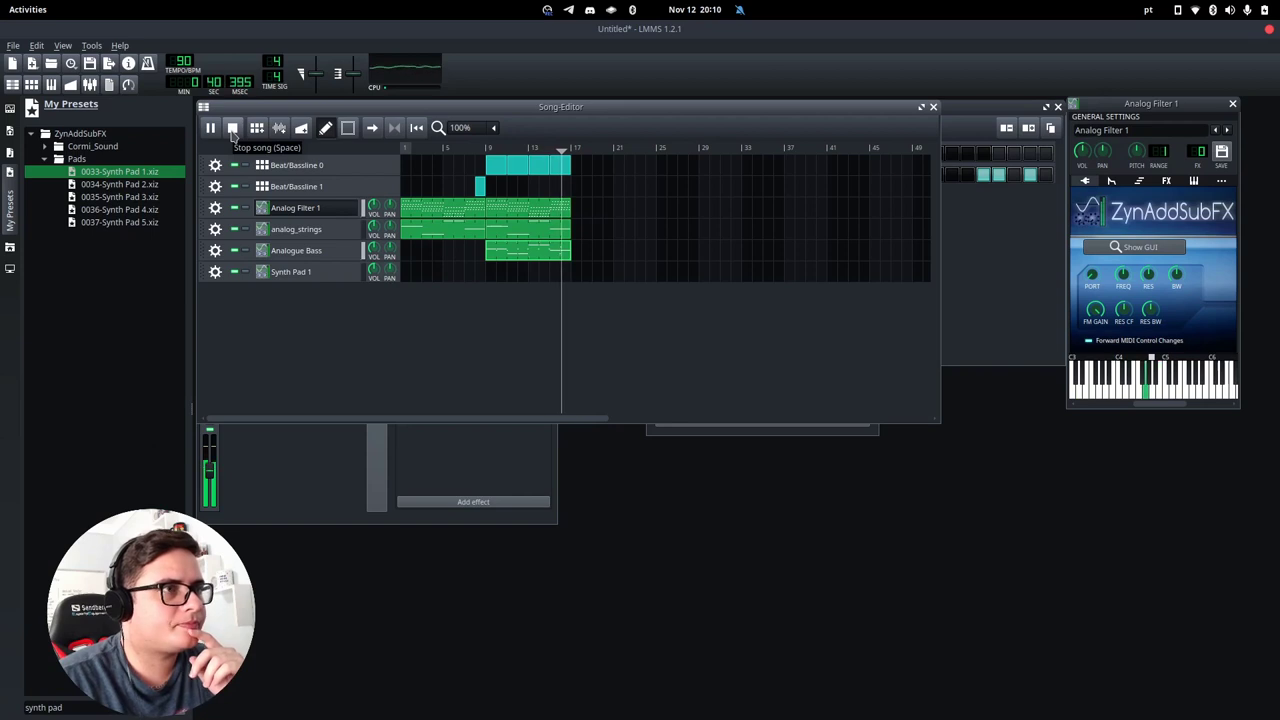
click(232, 128)
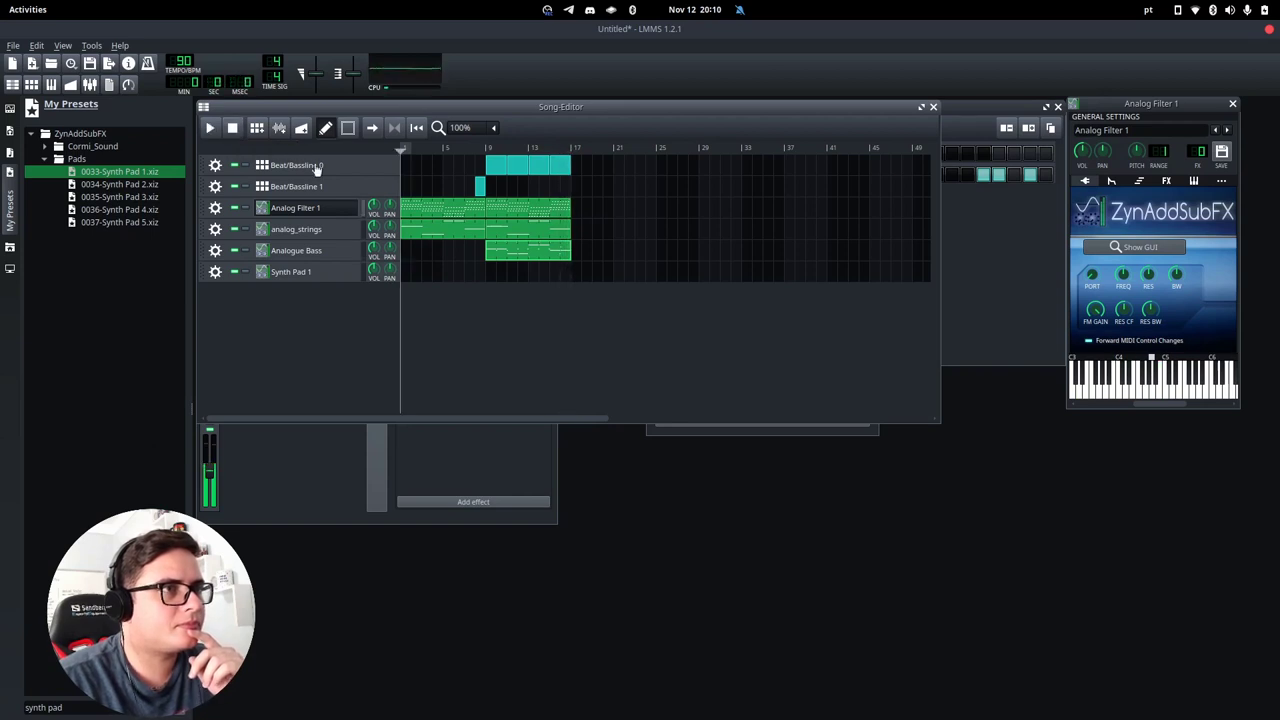
Step: Open the Synth Pad 1 instrument and audition a few notes on it
click(314, 271)
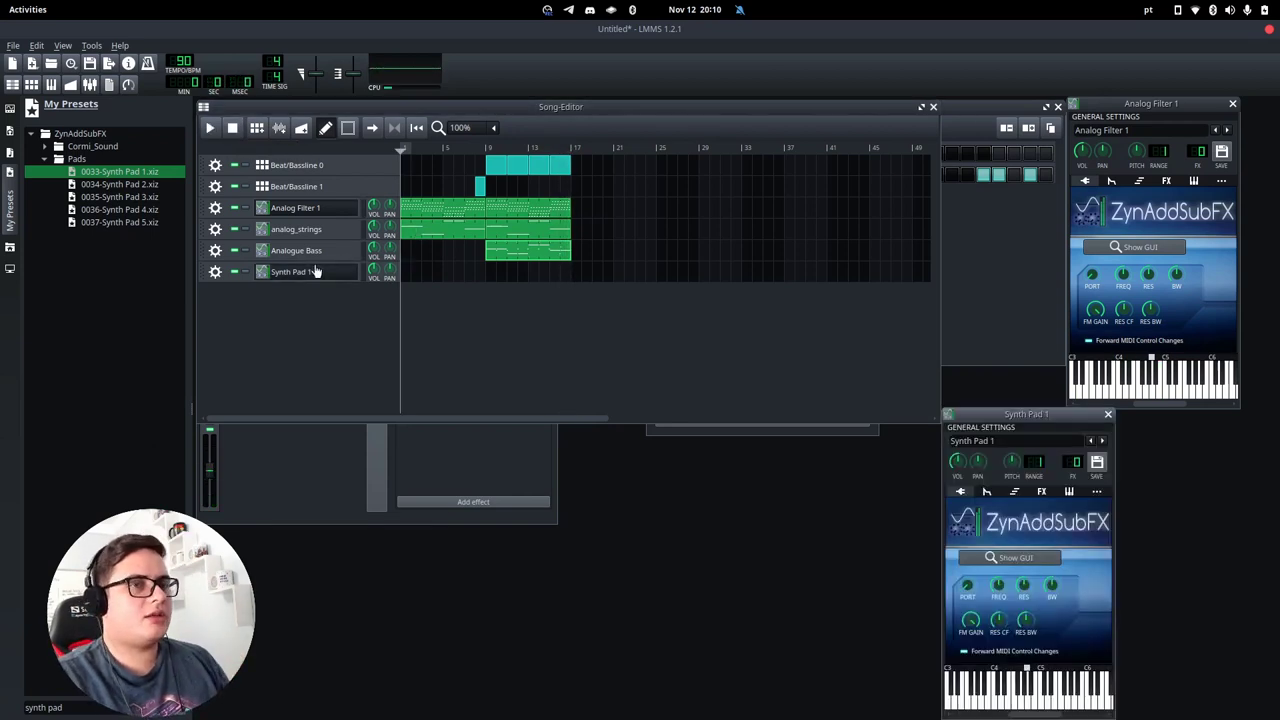
key(p)
key(i)
key(u)
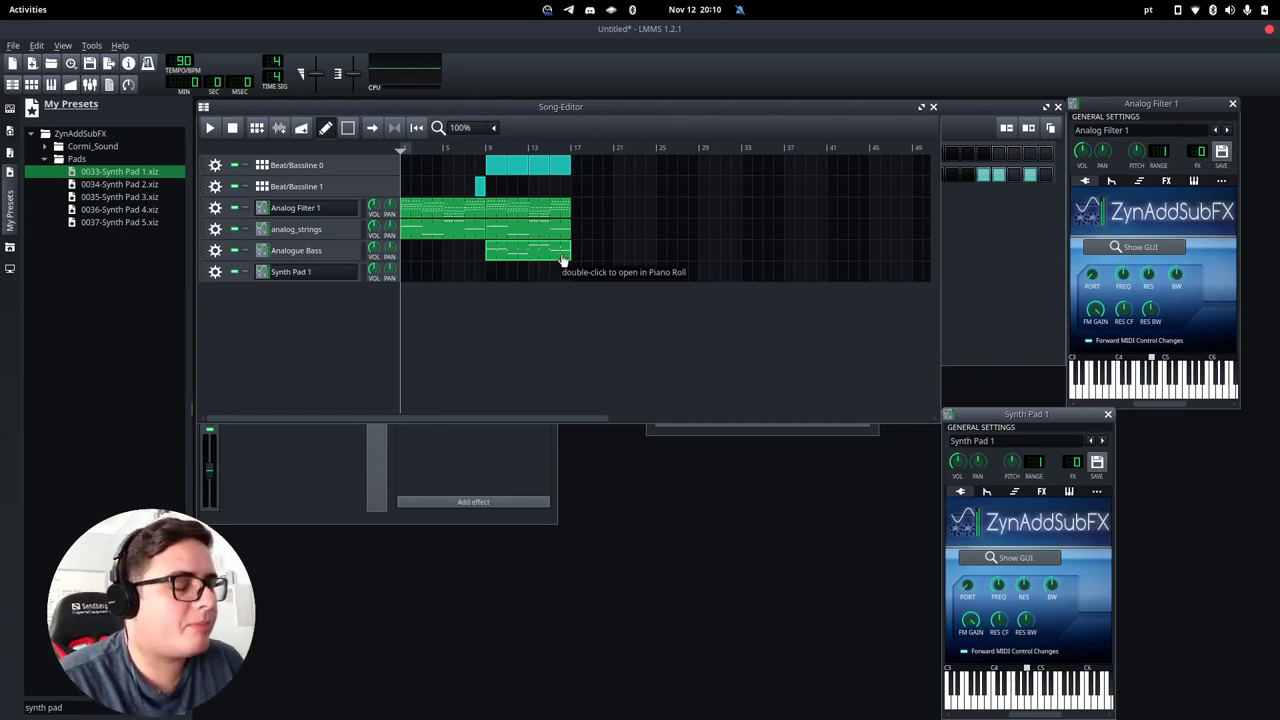
Step: Duplicate the Analog Filter 1, analog_strings and Analogue Bass patterns into bars 17–24 and add a Beat/Bassline 1 clip at bar 16
drag(562, 259, 580, 203)
click(566, 190)
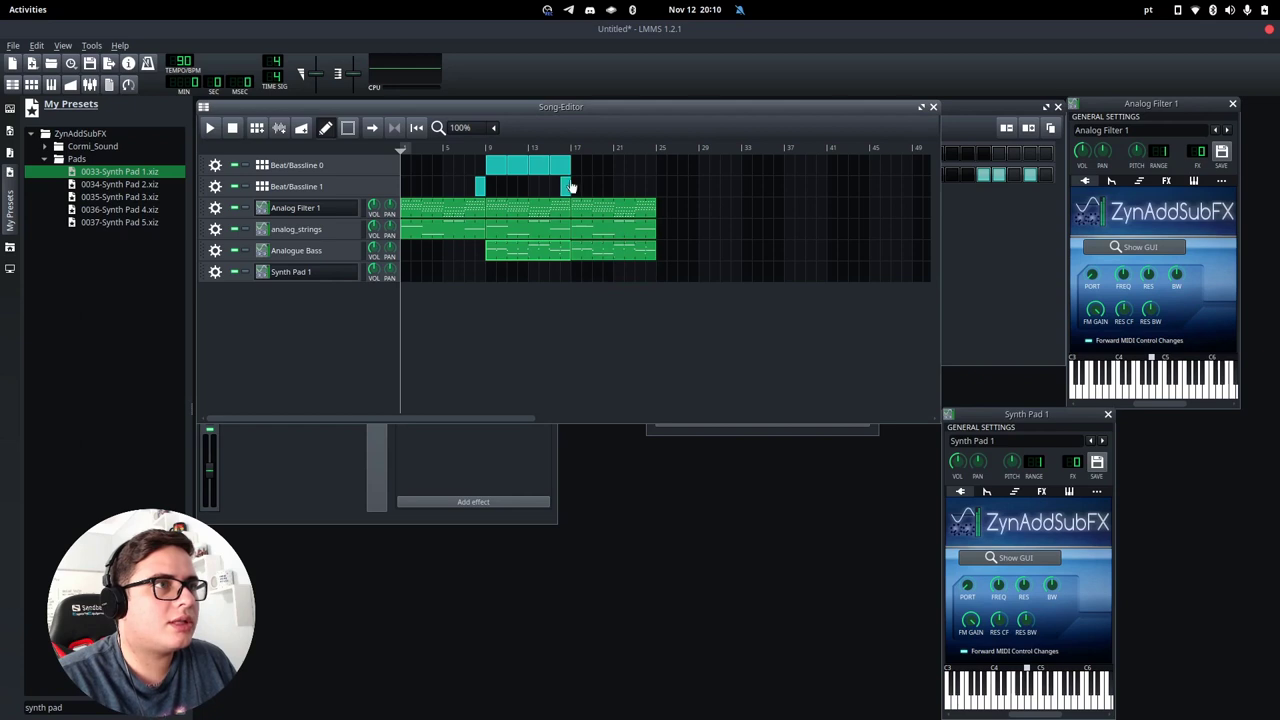
Step: Fill bars 17–24 of Beat/Bassline 0 with four consecutive two-bar clips
click(578, 172)
click(598, 171)
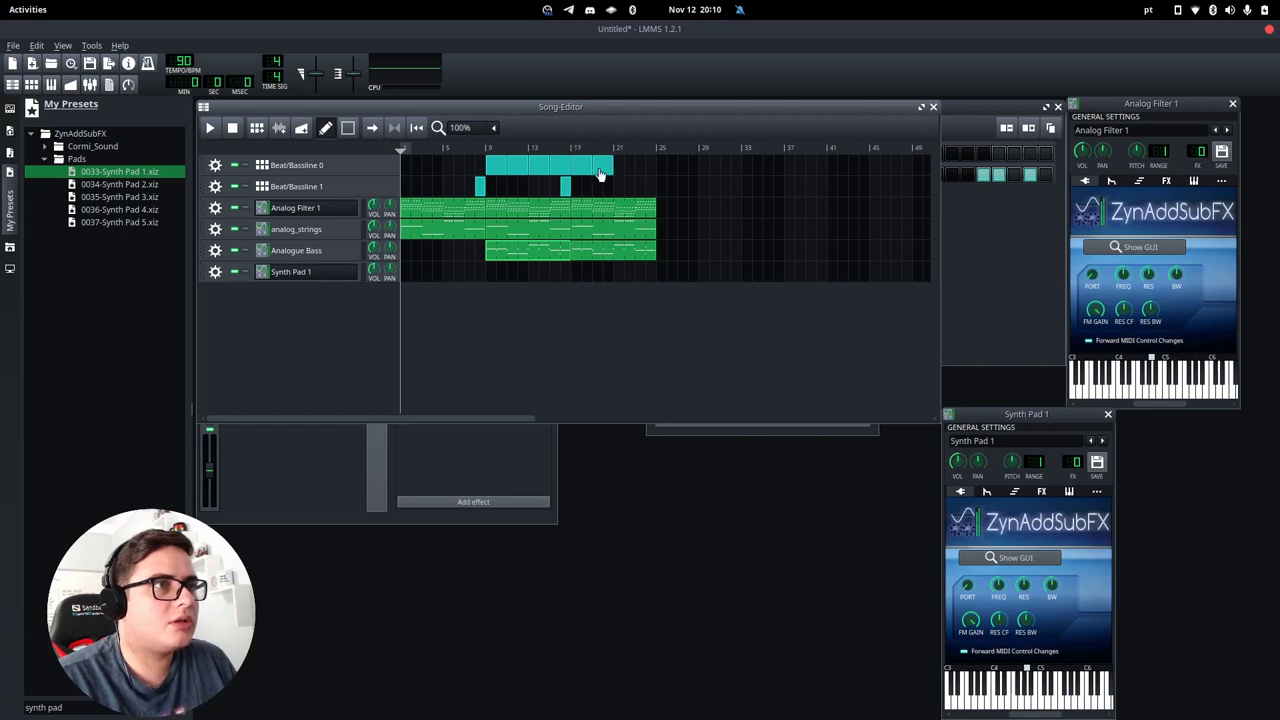
click(635, 168)
mouse_move(634, 170)
mouse_down()
mouse_move(611, 165)
mouse_move(626, 168)
mouse_up()
click(640, 170)
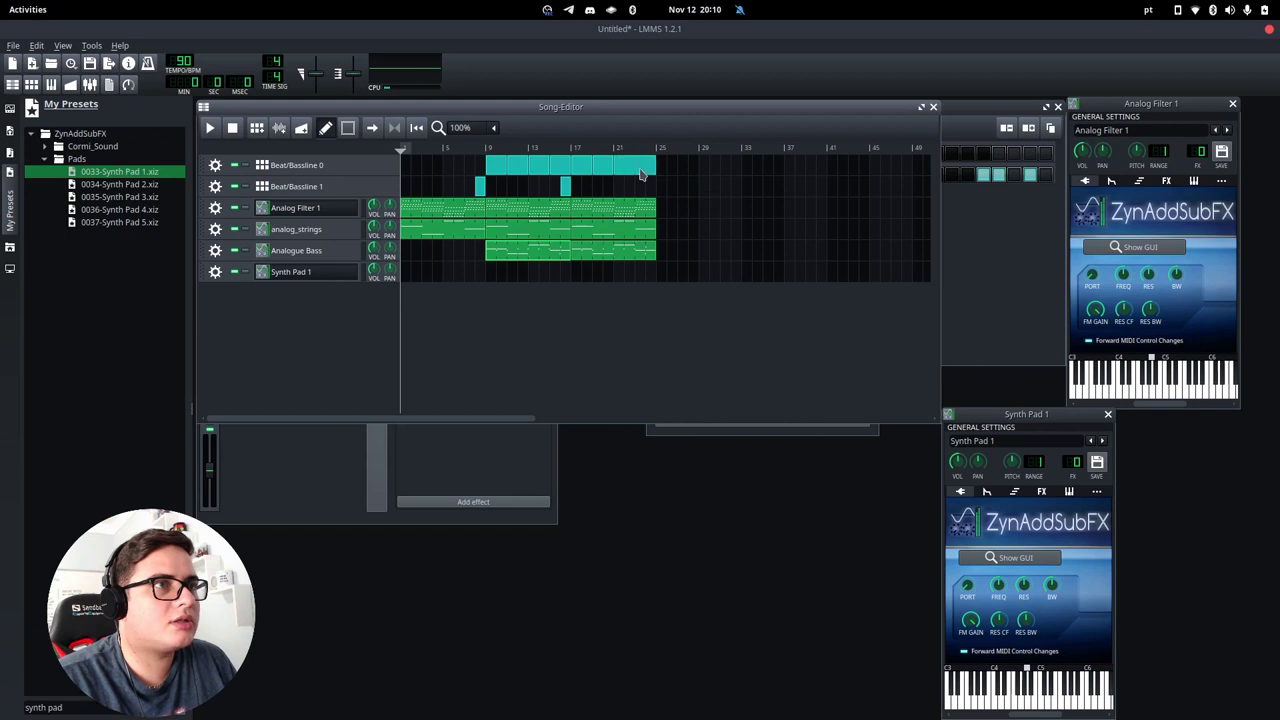
Step: Create a Synth Pad 1 pattern at bar 17 with a one-bar C5 note and play it back
double_click(576, 280)
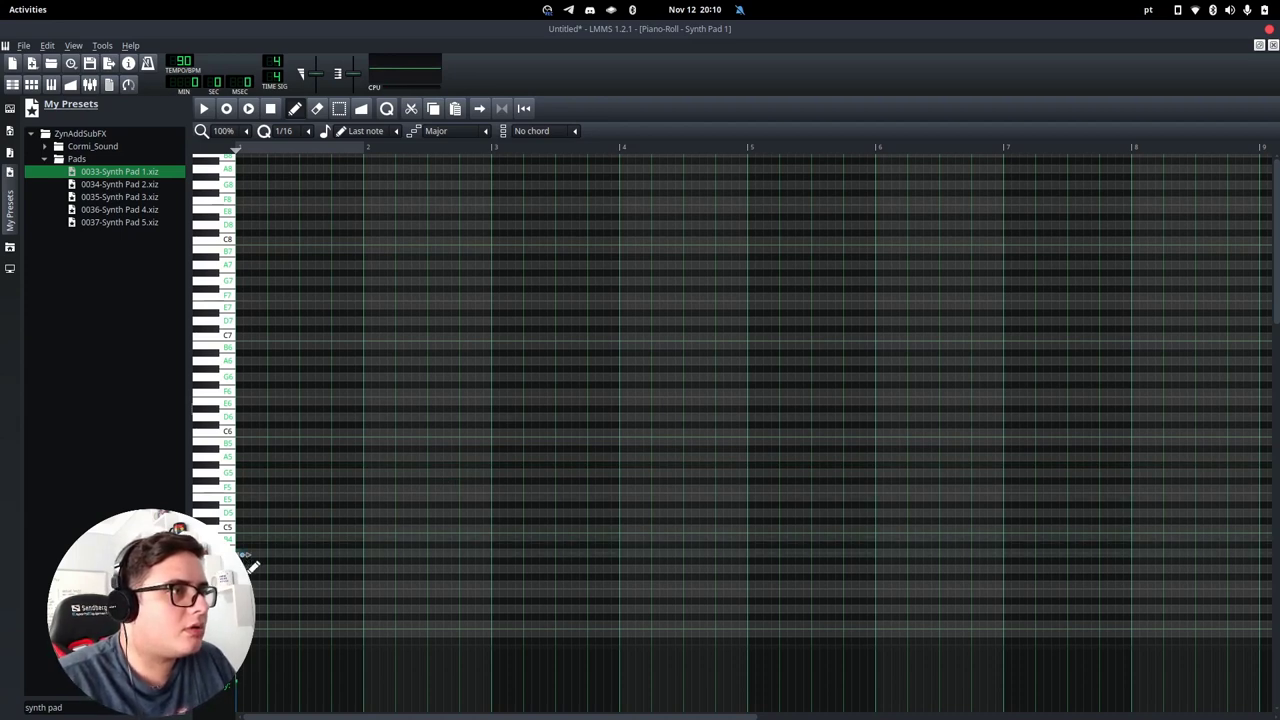
drag(244, 555, 363, 563)
drag(285, 551, 292, 533)
click(204, 108)
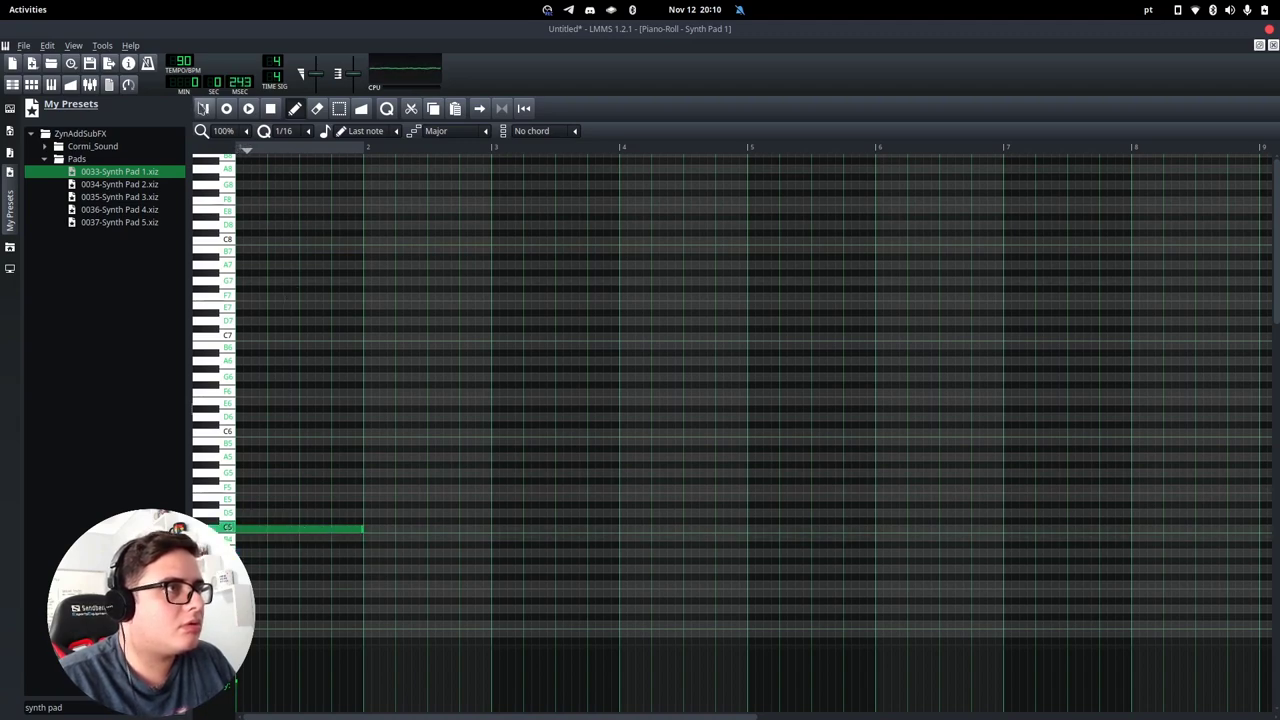
click(272, 111)
Step: Shape the pad melody with a three-beat C5, quarter notes C5, D5, E5 and B4 in bar 2, and a three-beat A4 in bar 3
click(432, 557)
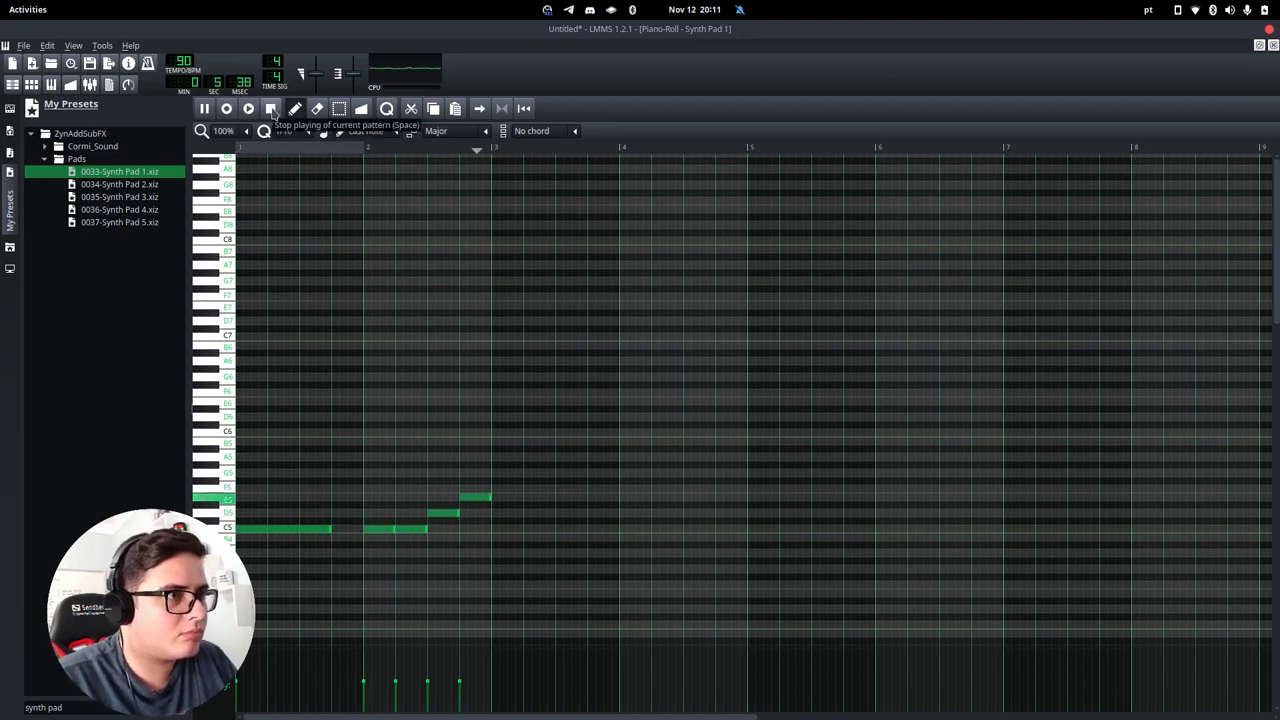
click(475, 528)
drag(492, 552, 588, 552)
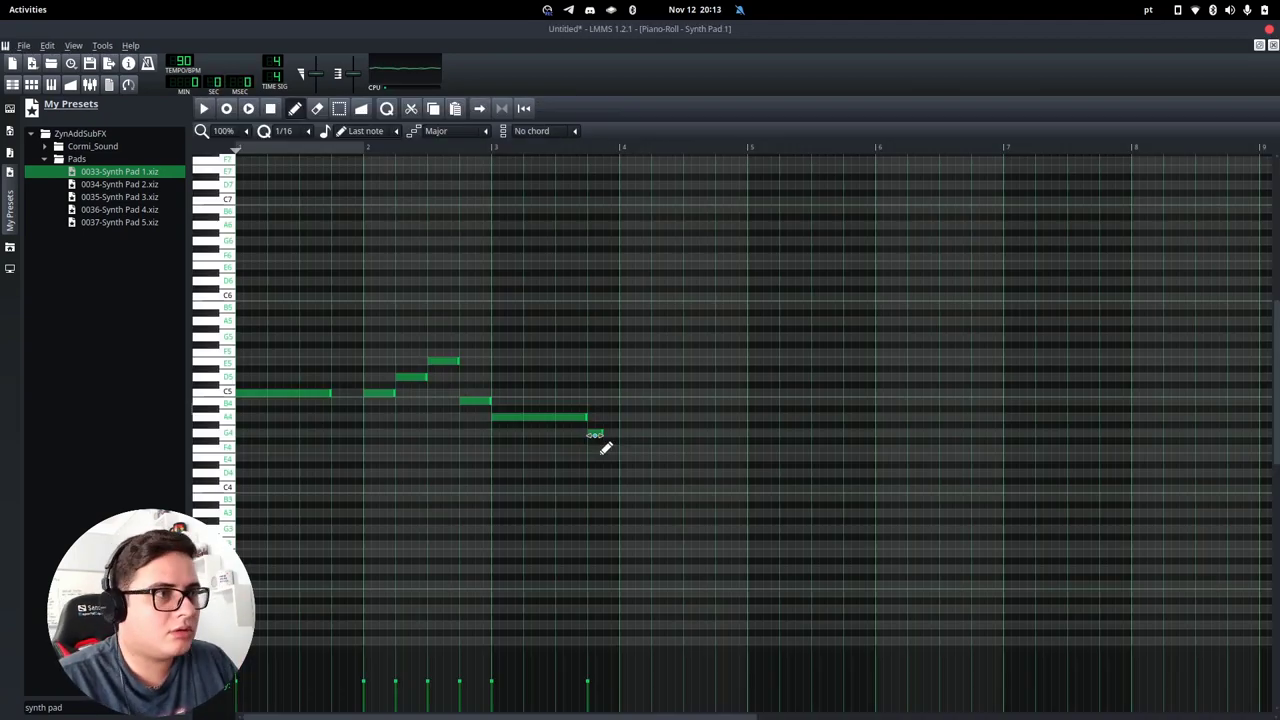
Step: Complete the pad melody with A4–A4–G4 in bar 4, F4 in bar 5, F4–F5–E5 in bar 6, C5 in bar 7 and E4–A4–B4 in bar 8
click(609, 416)
drag(624, 362, 628, 416)
click(660, 432)
drag(817, 392, 817, 376)
drag(817, 376, 817, 416)
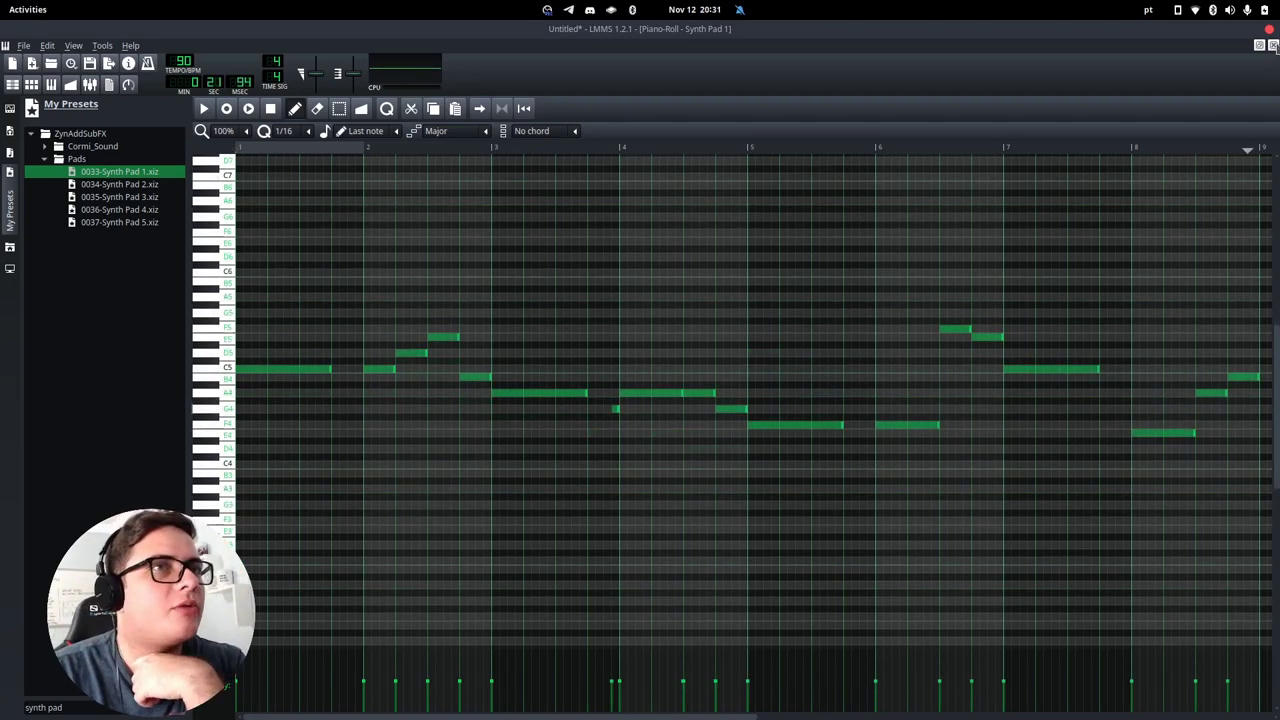
Step: Return to the song arrangement and play it from just before bar 17 to hear the pad melody
click(1273, 45)
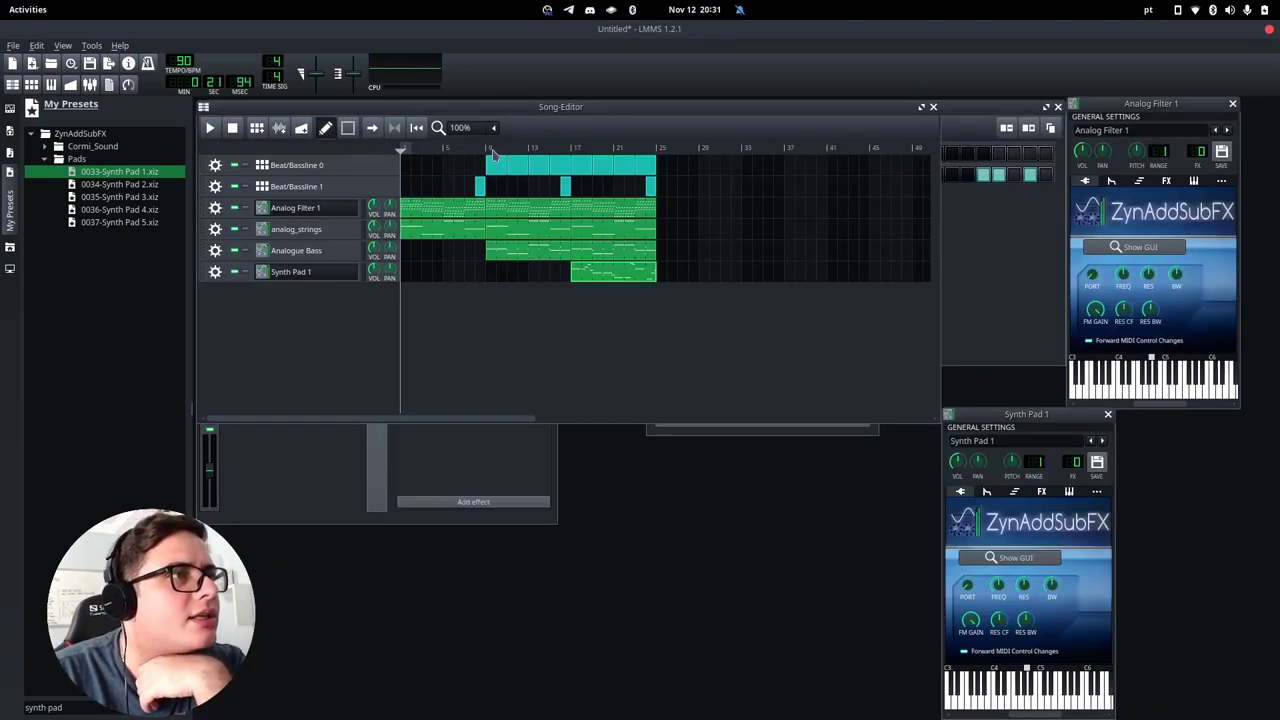
click(557, 150)
key(space)
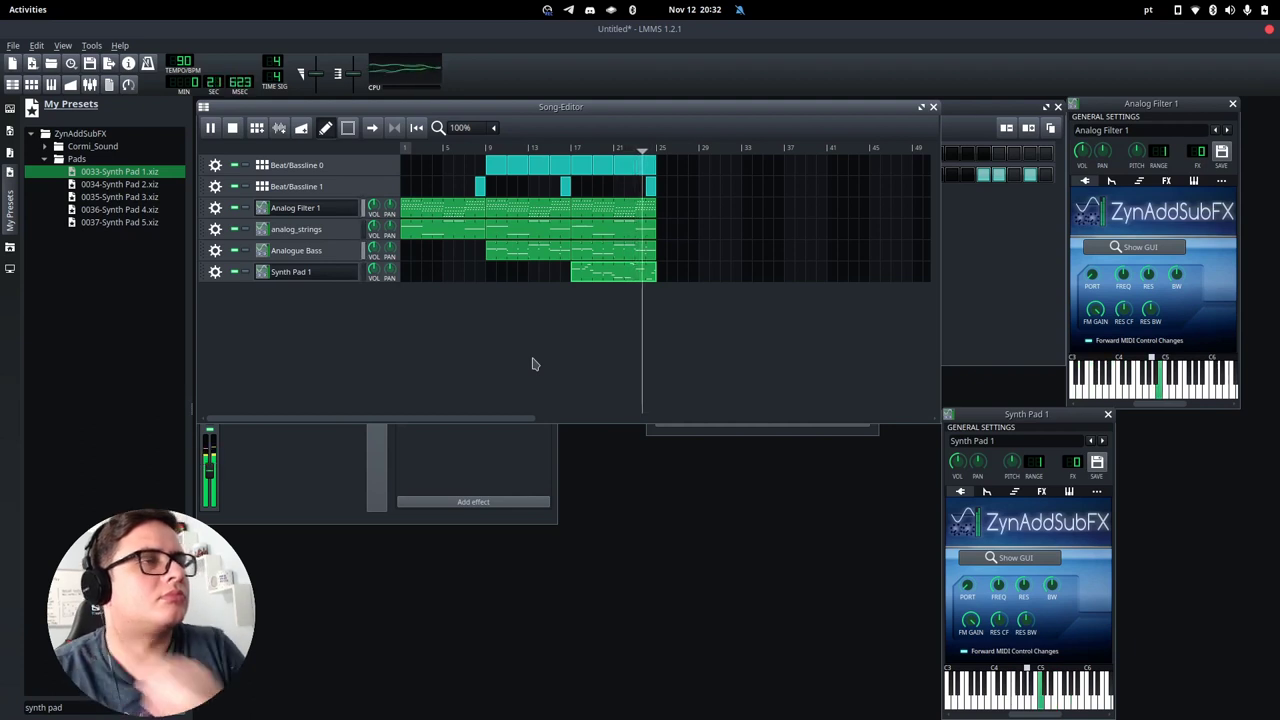
Step: Duplicate the Synth Pad 1 and Analog Filter 1 patterns into bars 25–32
drag(618, 279, 665, 279)
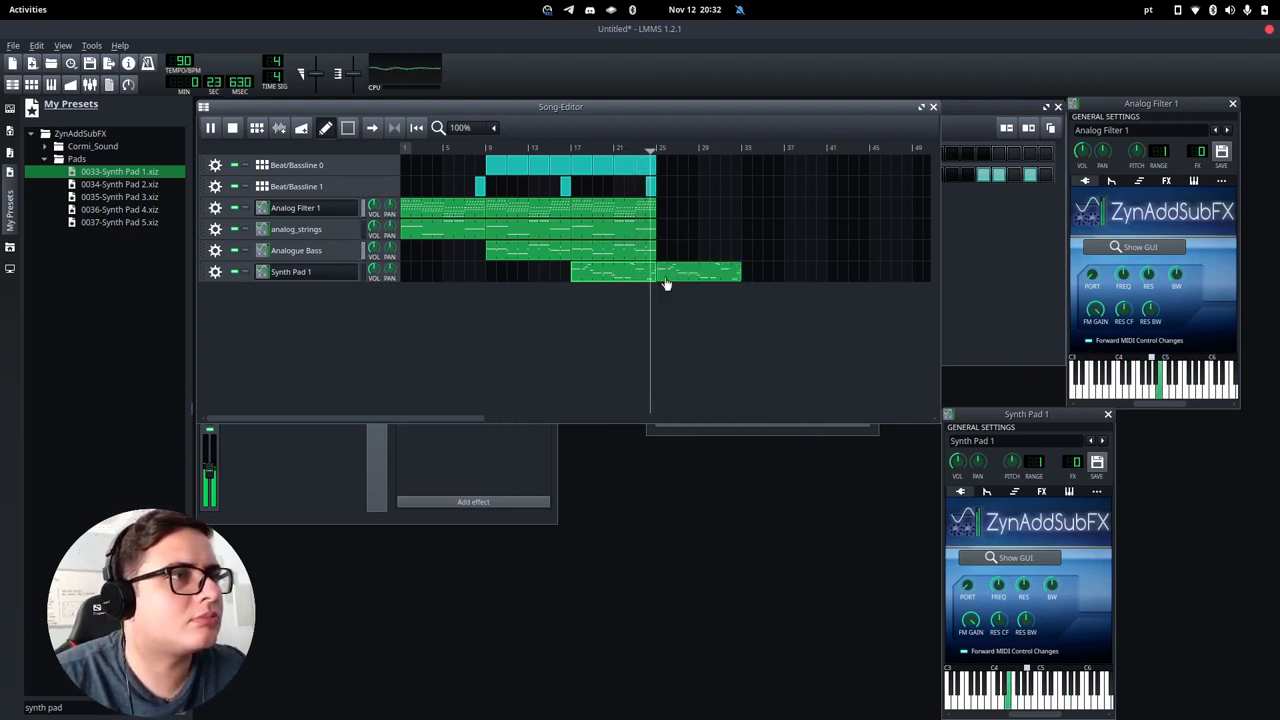
drag(643, 211, 661, 208)
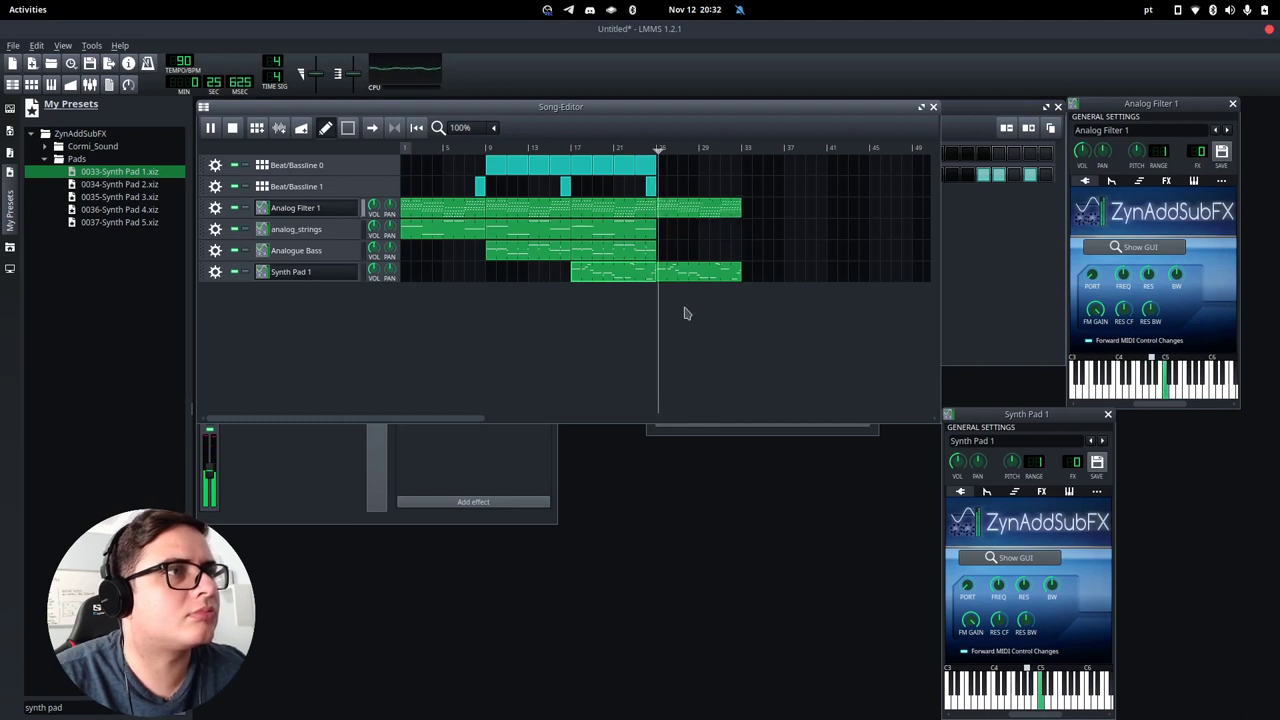